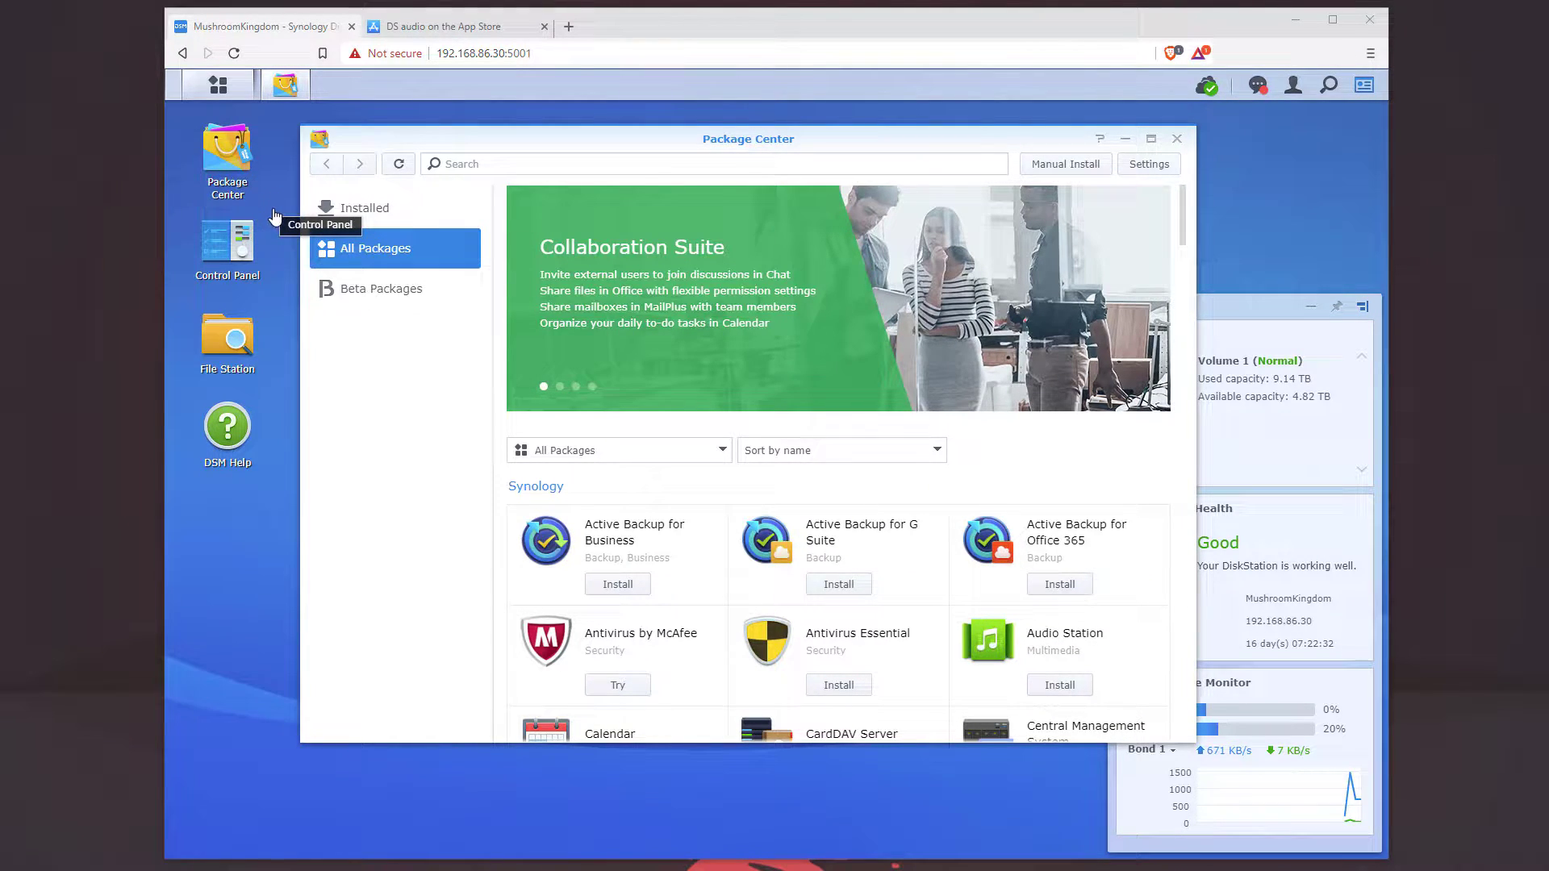
Step: Install the Audio Station package from Package Center's All Packages list
{"action": "left_click", "coordinate": [1070, 672]}
{"action": "left_click", "coordinate": [713, 297]}
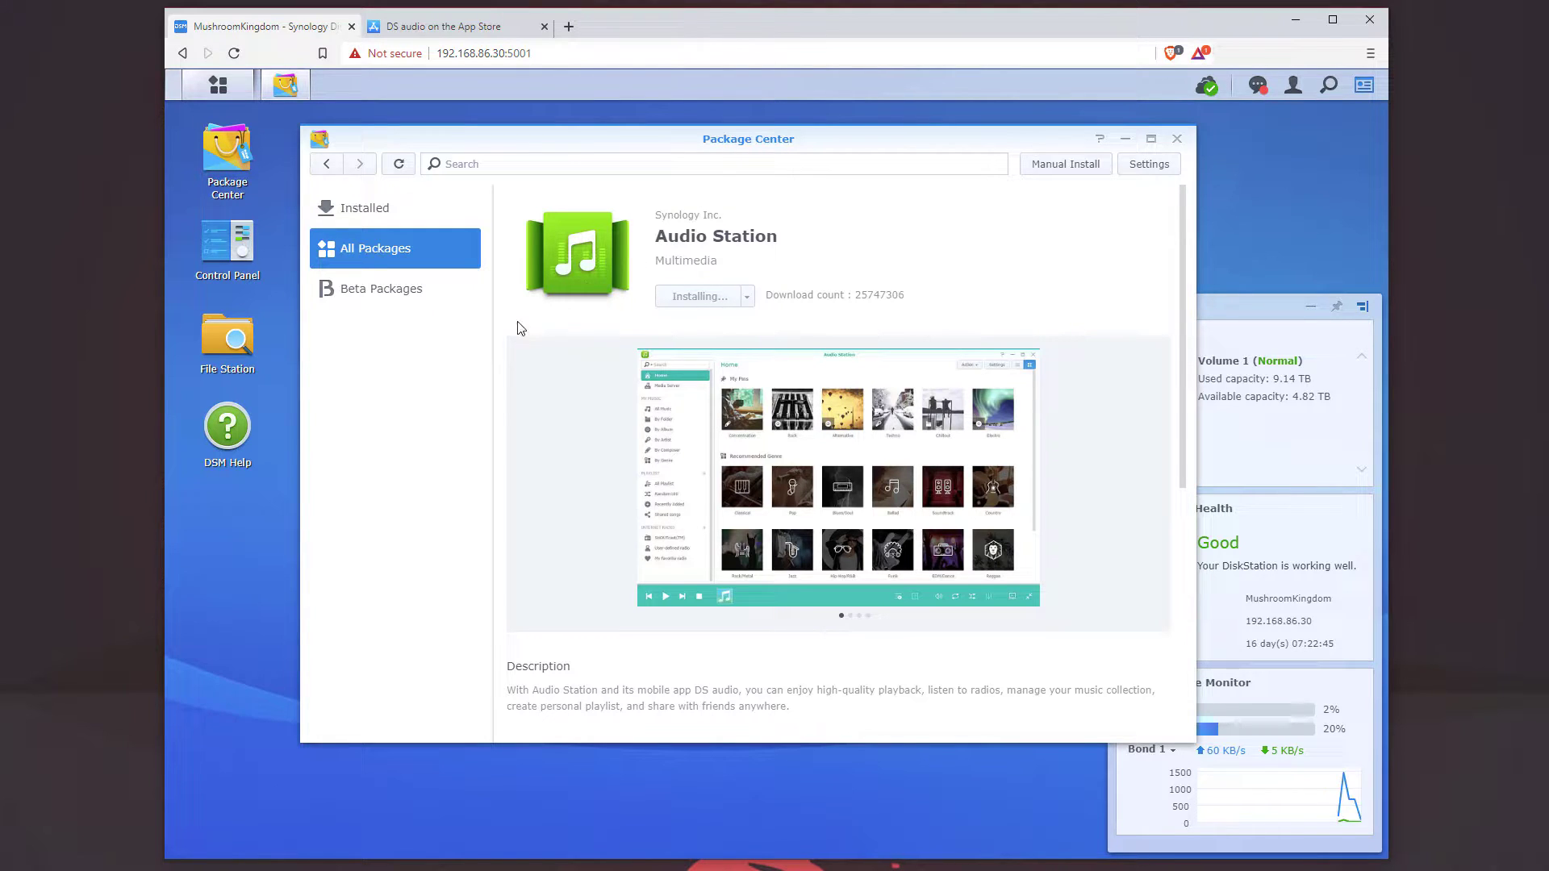
{"action": "left_click", "coordinate": [230, 339]}
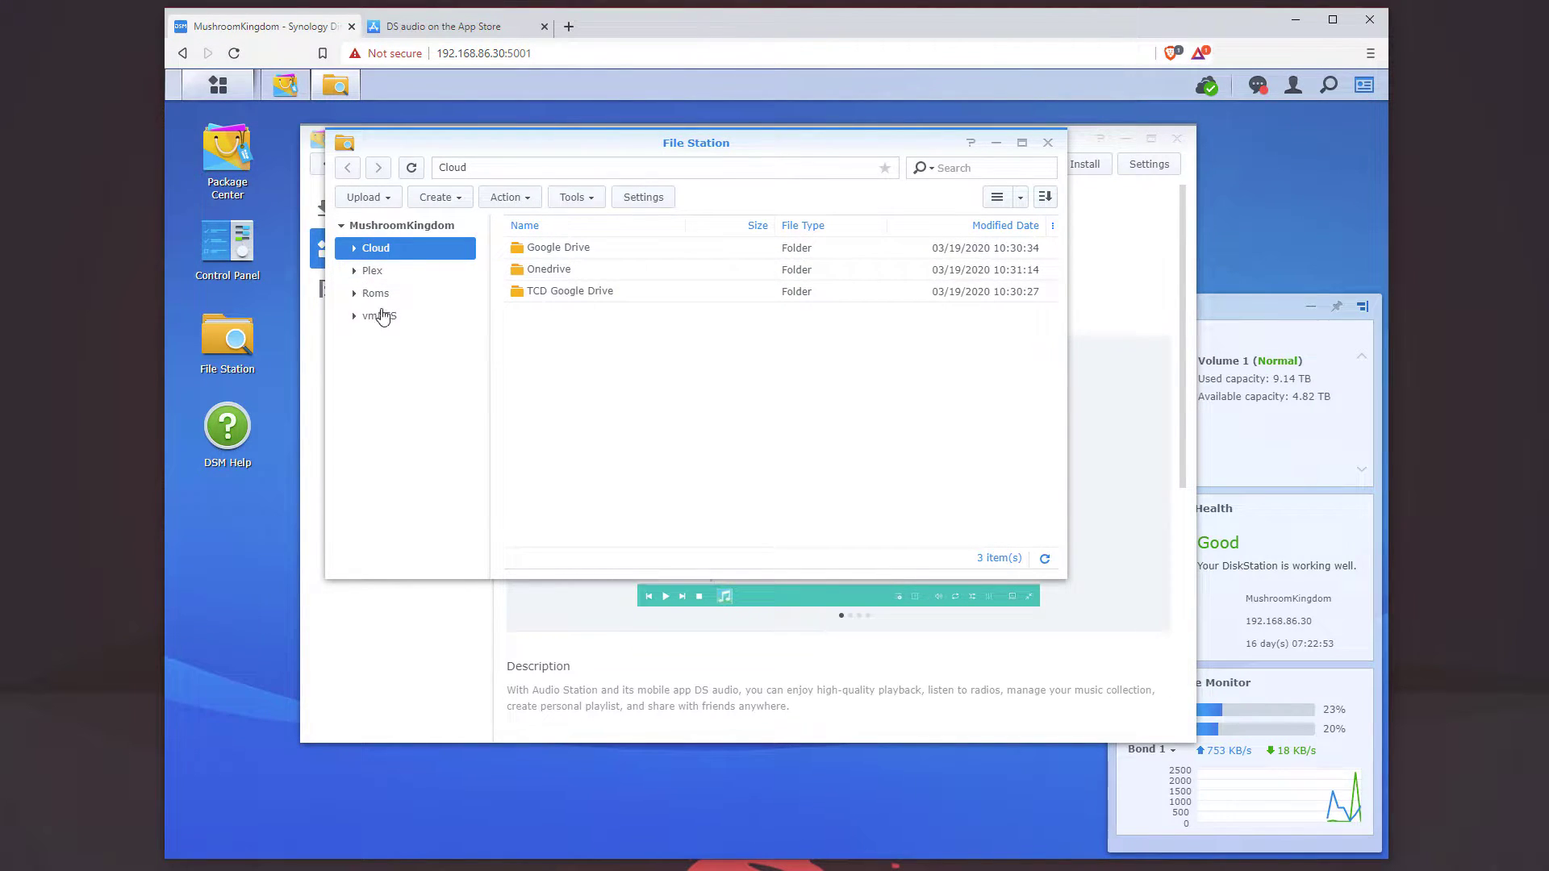
Step: Check that Audio Station is running, then view the empty music share in File Station
{"action": "left_click", "coordinate": [998, 143]}
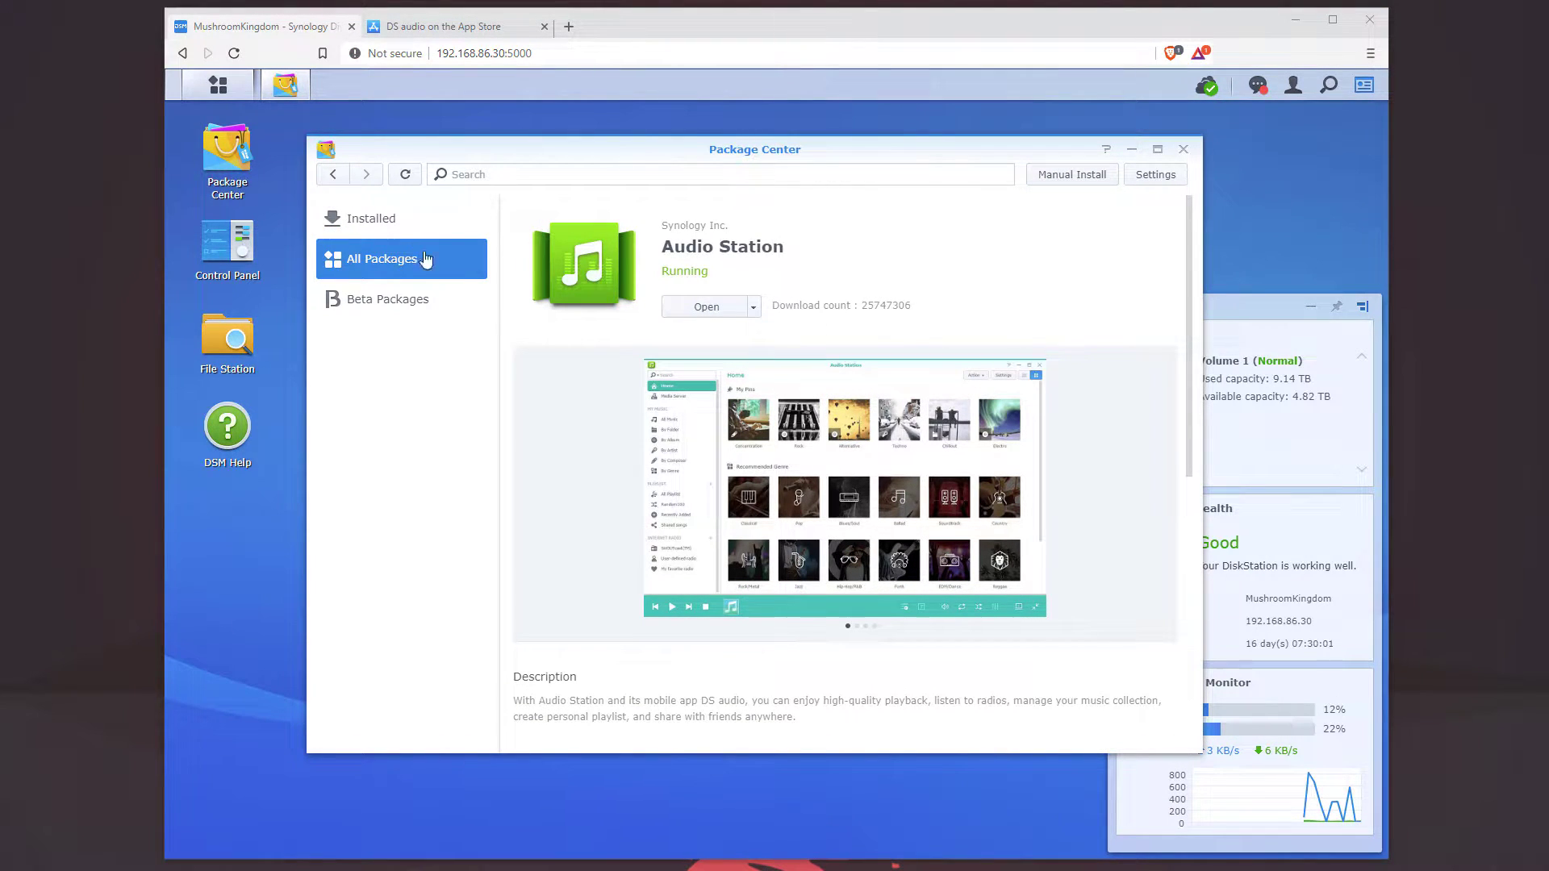
{"action": "left_click", "coordinate": [228, 346]}
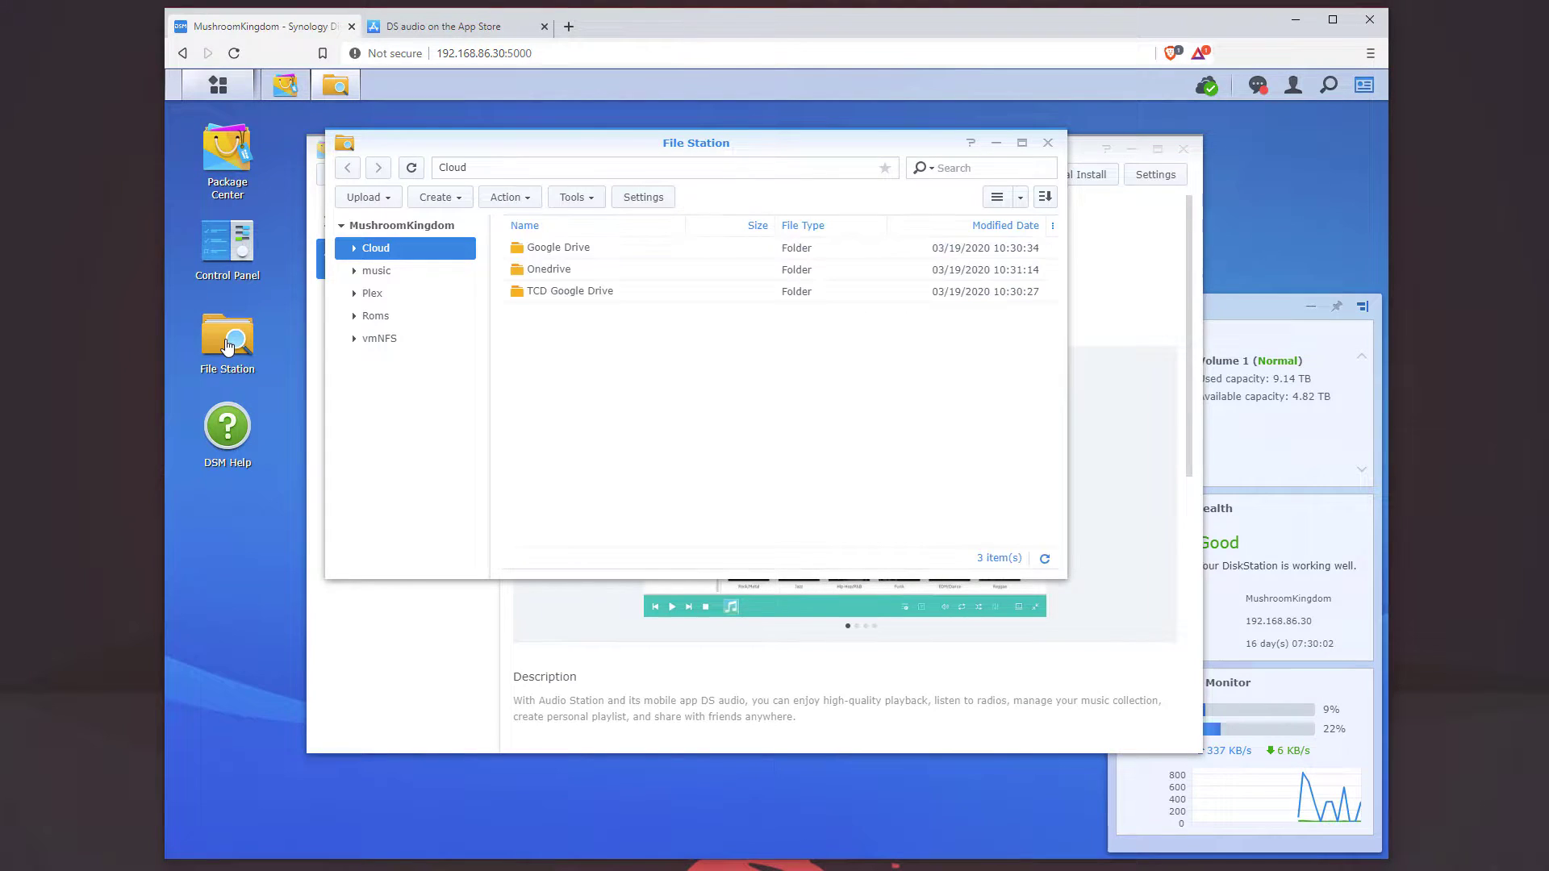
{"action": "left_click", "coordinate": [376, 274]}
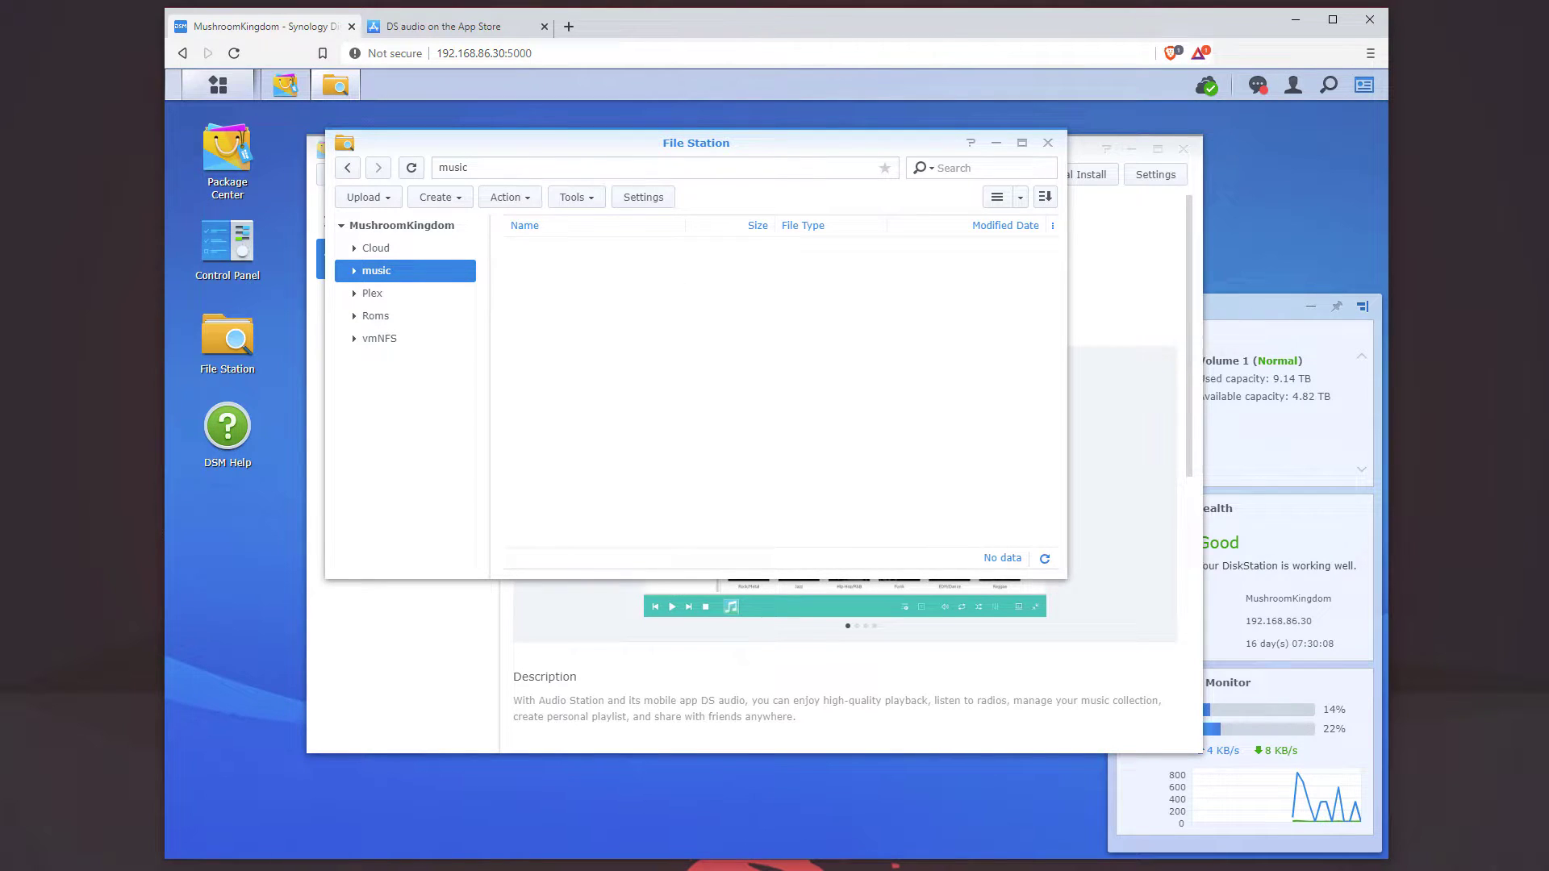
{"action": "left_click_drag", "start_coordinate": [0, 252], "coordinate": [594, 208]}
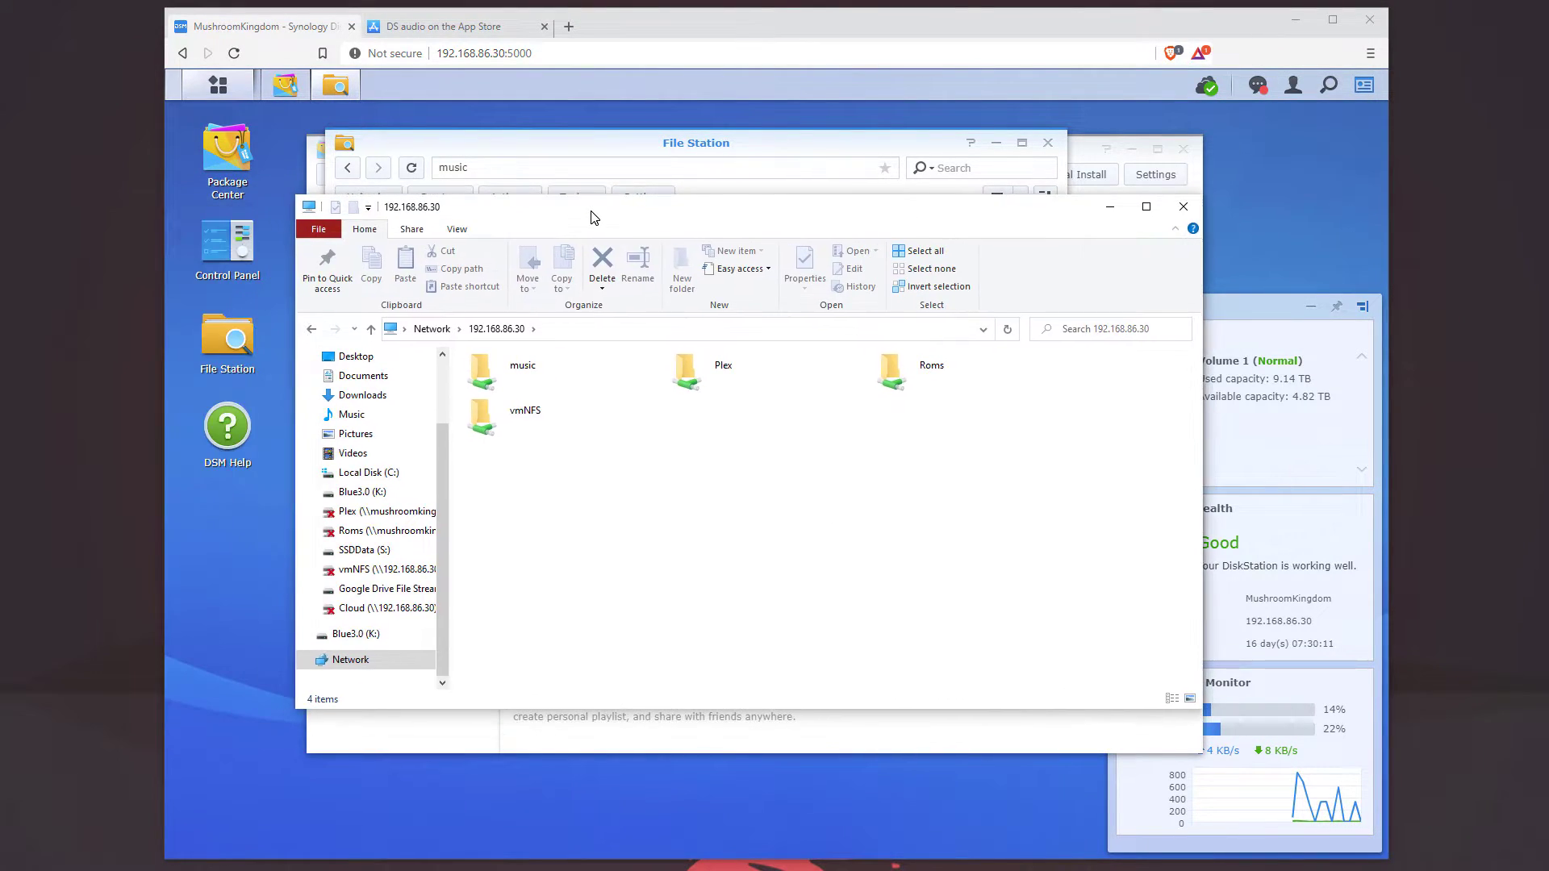
Step: Paste the 'Lil Wayne - Tha Carter III' album folder into the music share on 192.168.86.30
{"action": "left_click", "coordinate": [553, 391]}
{"action": "double_click", "coordinate": [552, 365]}
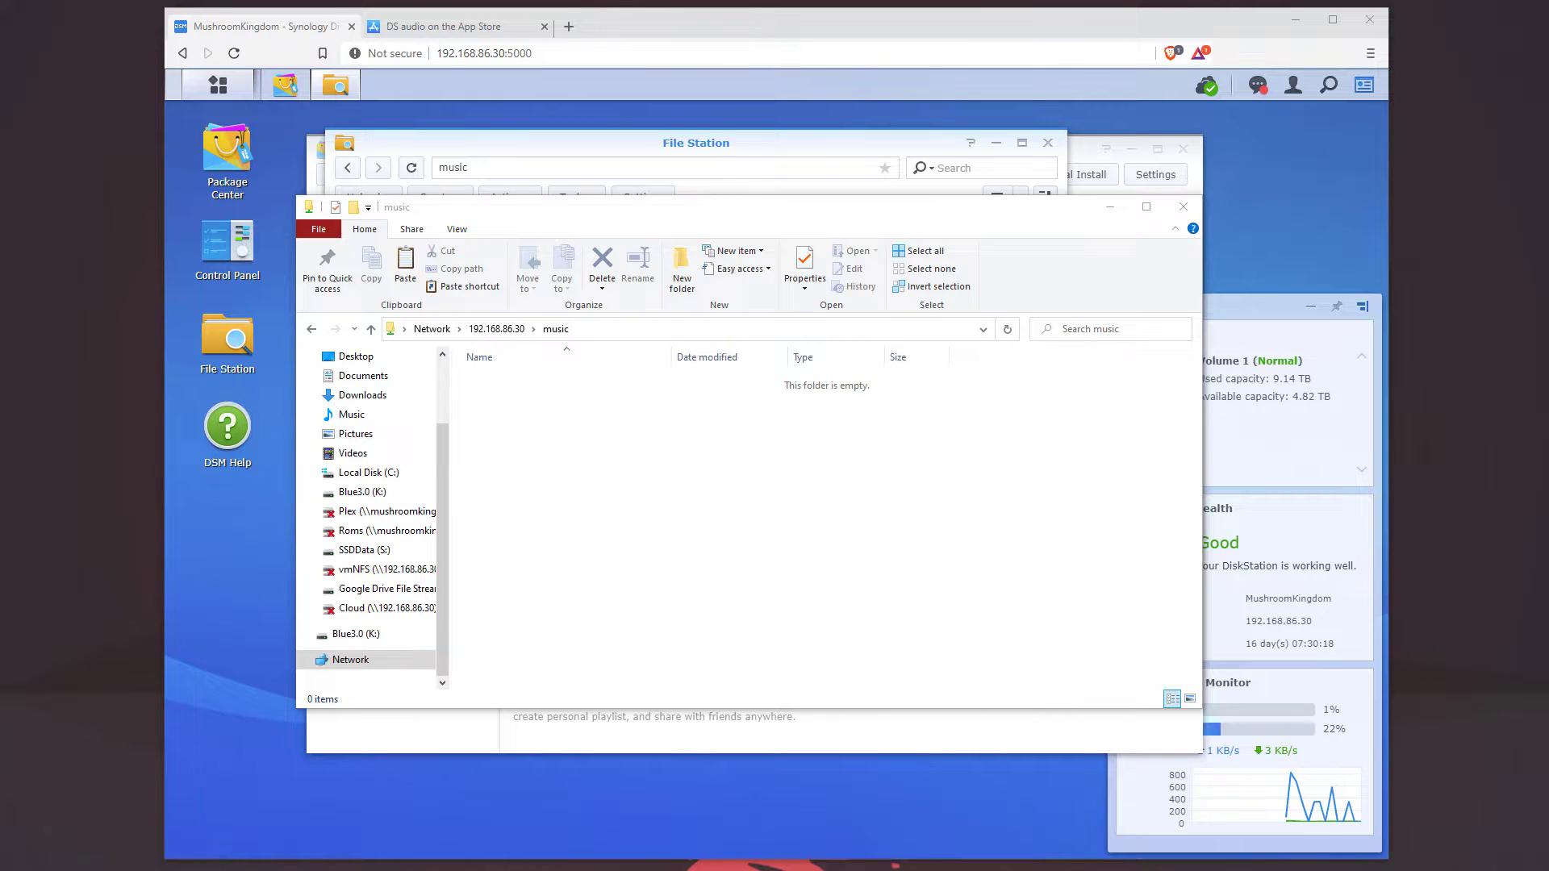
{"action": "left_click", "coordinate": [617, 448]}
{"action": "key", "text": "ctrl+v"}
{"action": "left_click", "coordinate": [584, 386]}
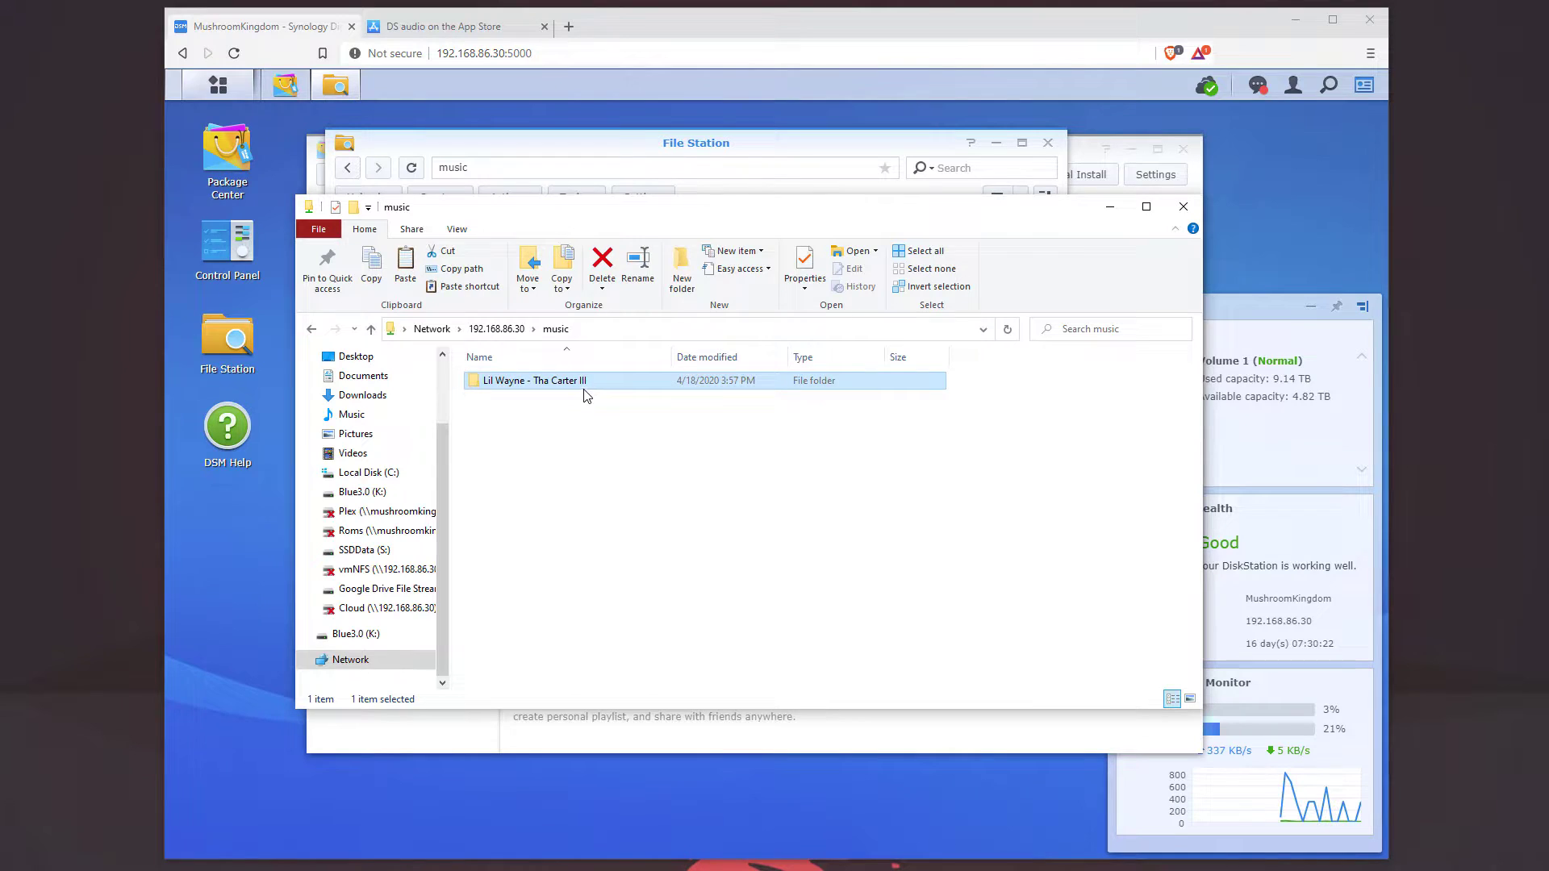
{"action": "left_click", "coordinate": [1185, 207]}
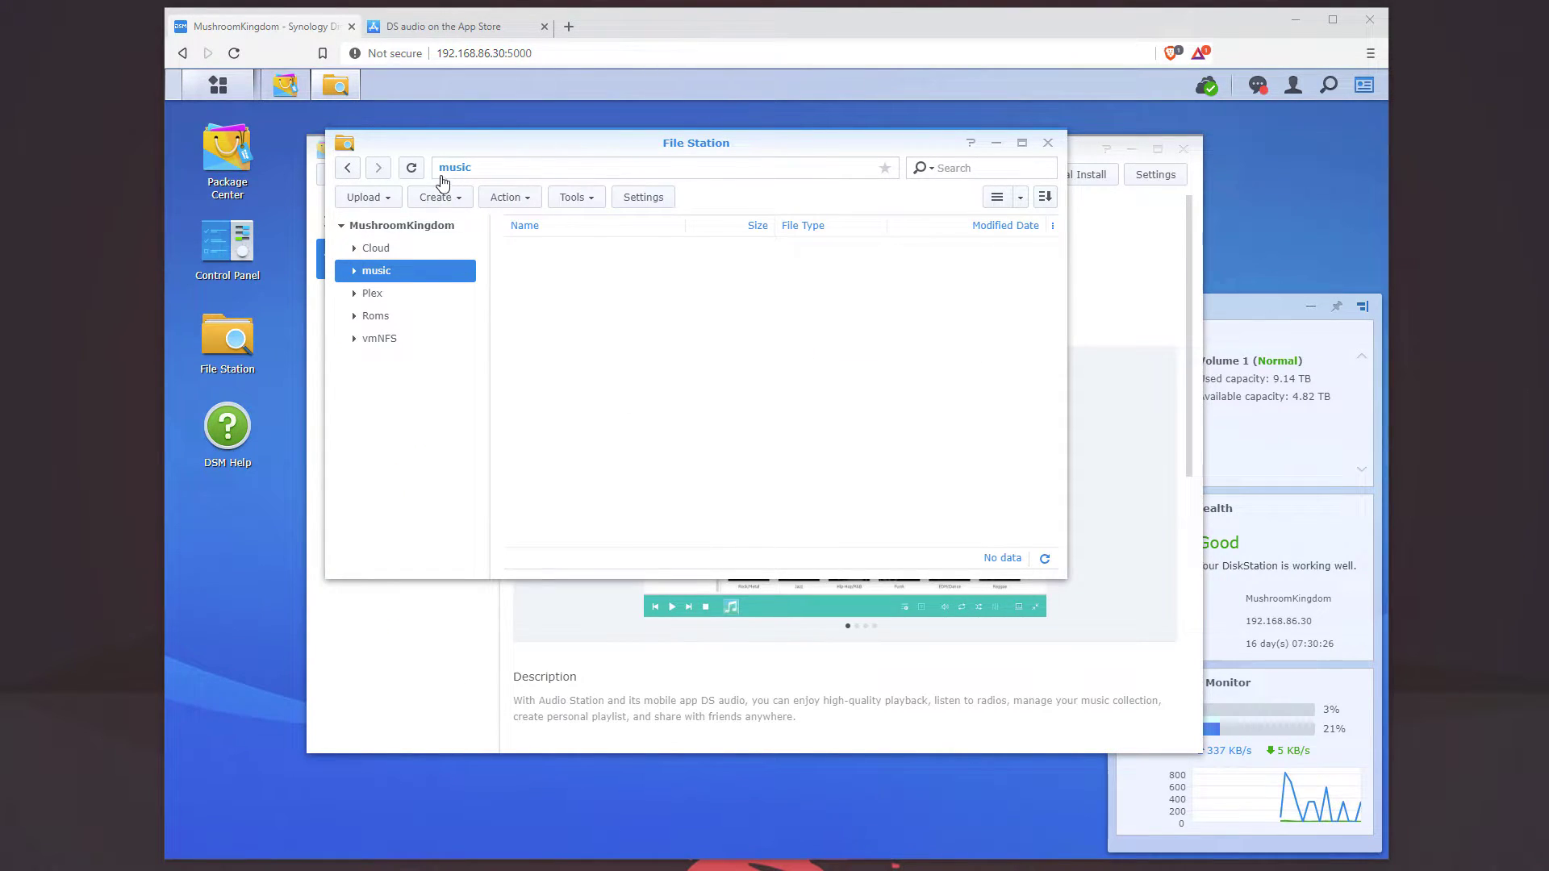
Step: Refresh File Station to confirm the 'Lil Wayne - Tha Carter III' folder is in the music share
{"action": "left_click", "coordinate": [413, 171]}
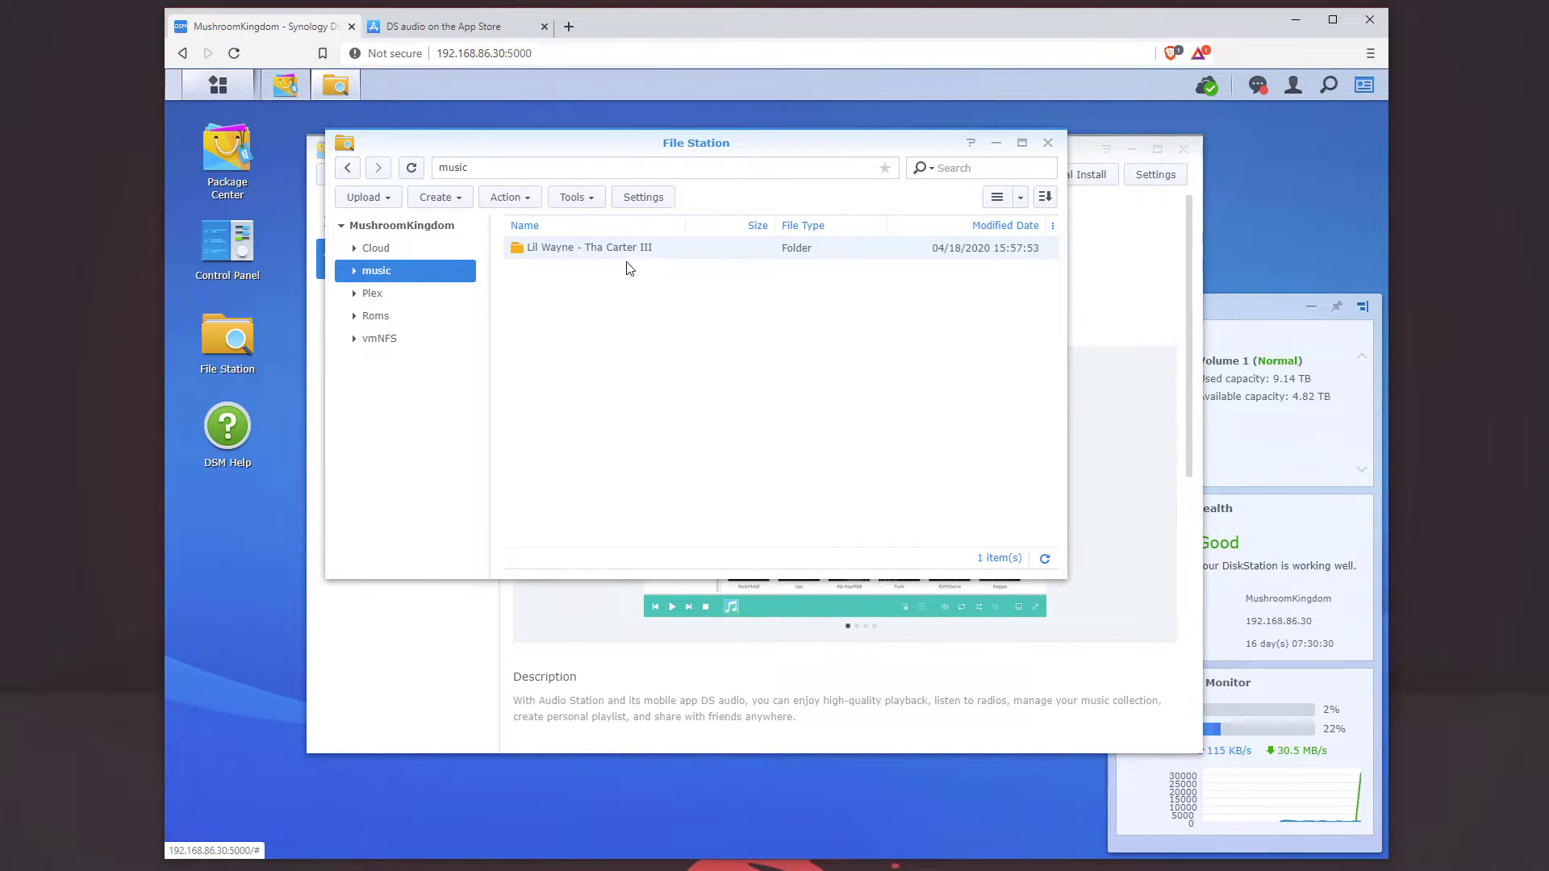
{"action": "left_click", "coordinate": [1048, 144]}
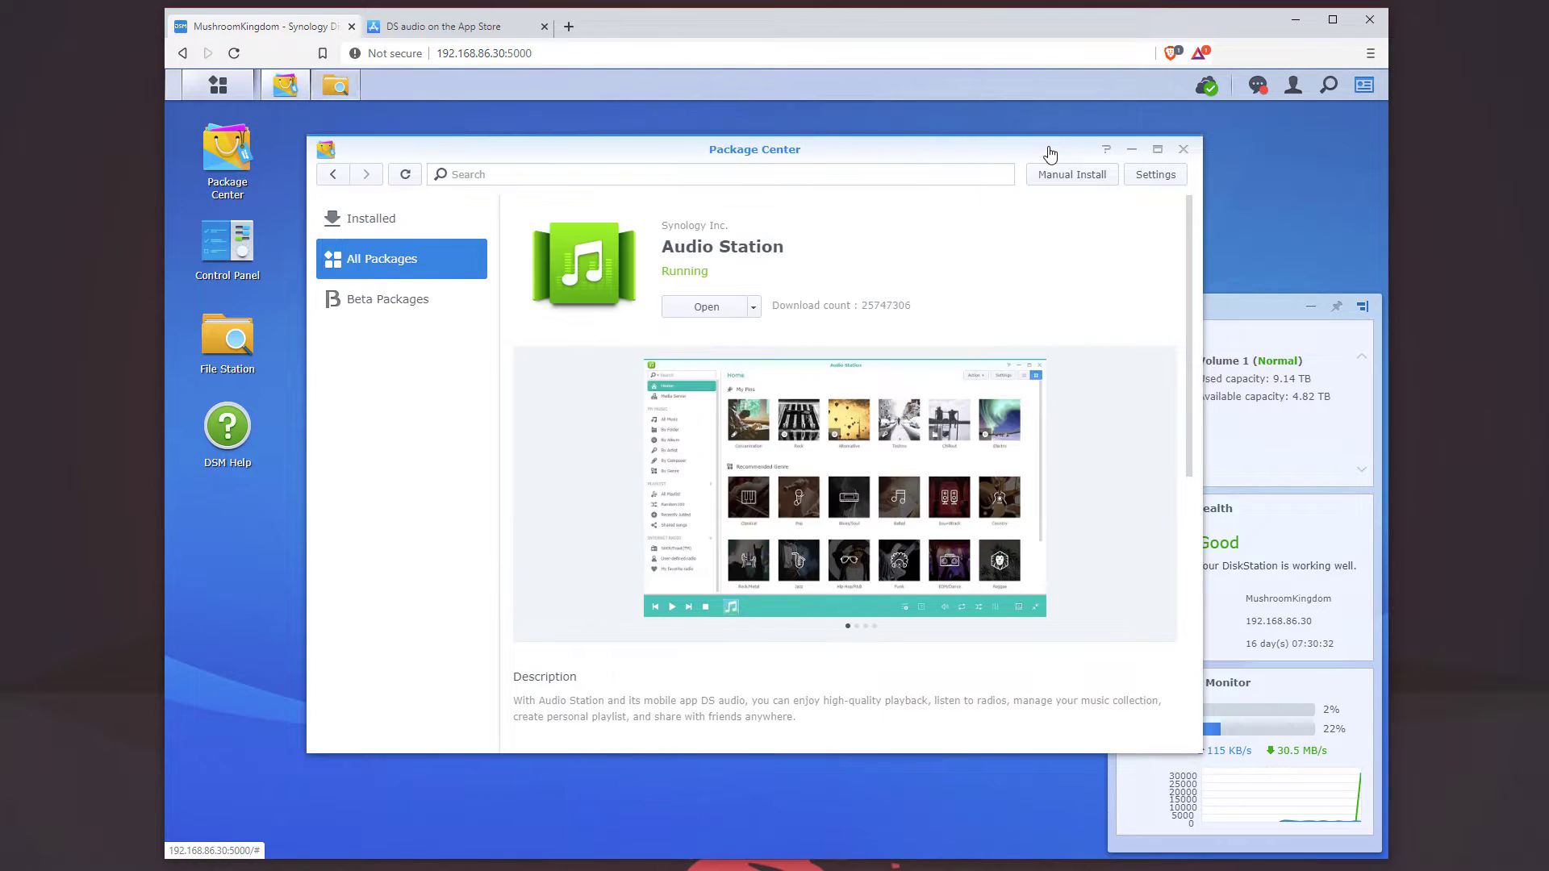
{"action": "left_click", "coordinate": [248, 255]}
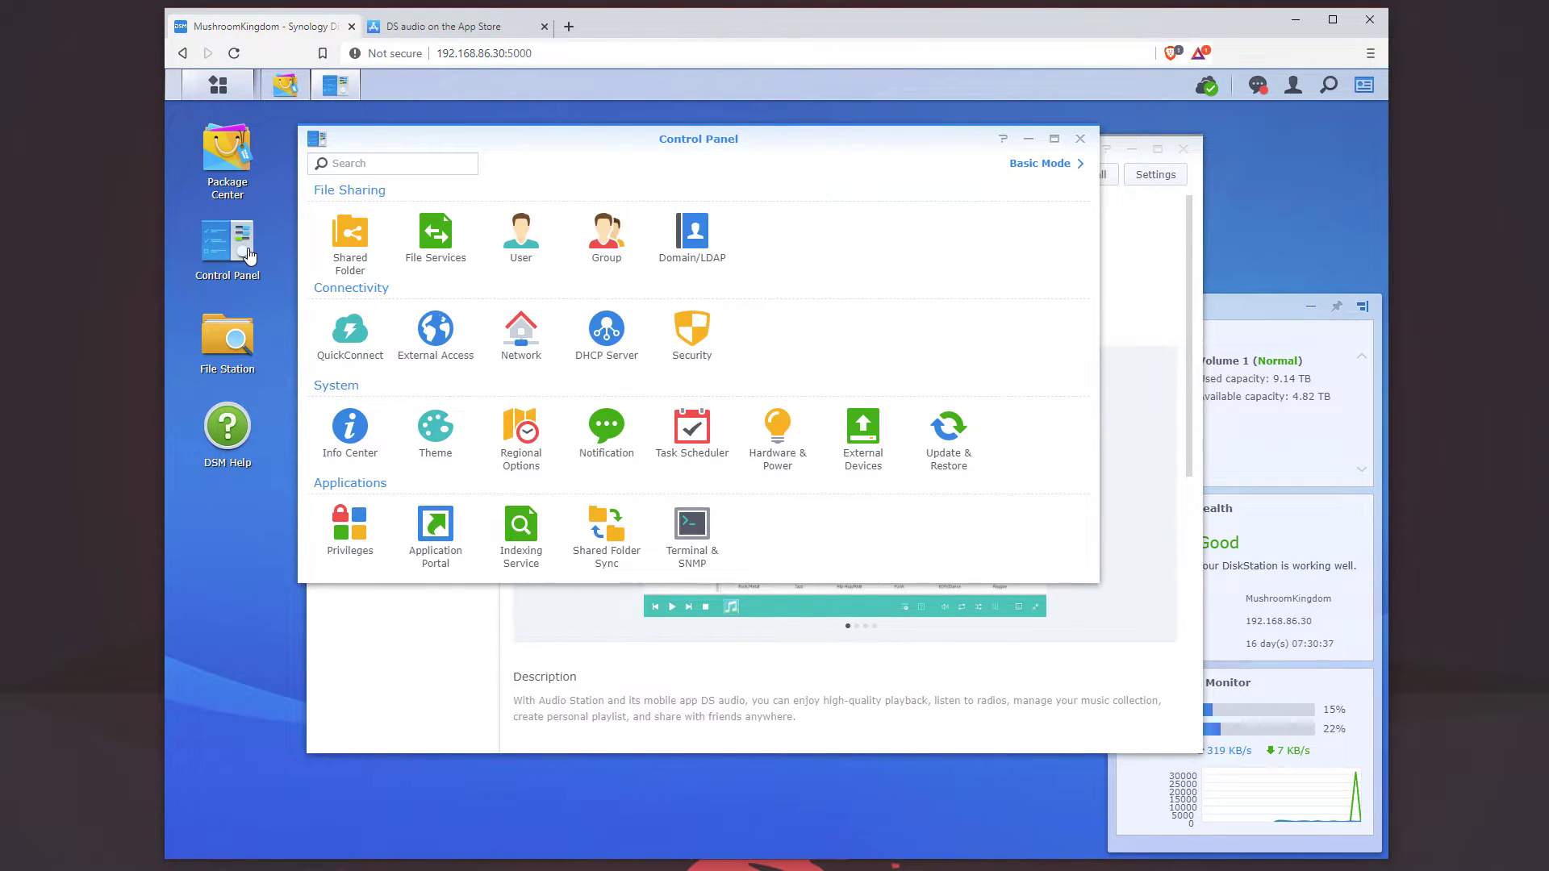
Step: Enable the customized alias 'audio' for Audio Station in Control Panel's Application Portal
{"action": "left_click", "coordinate": [436, 530]}
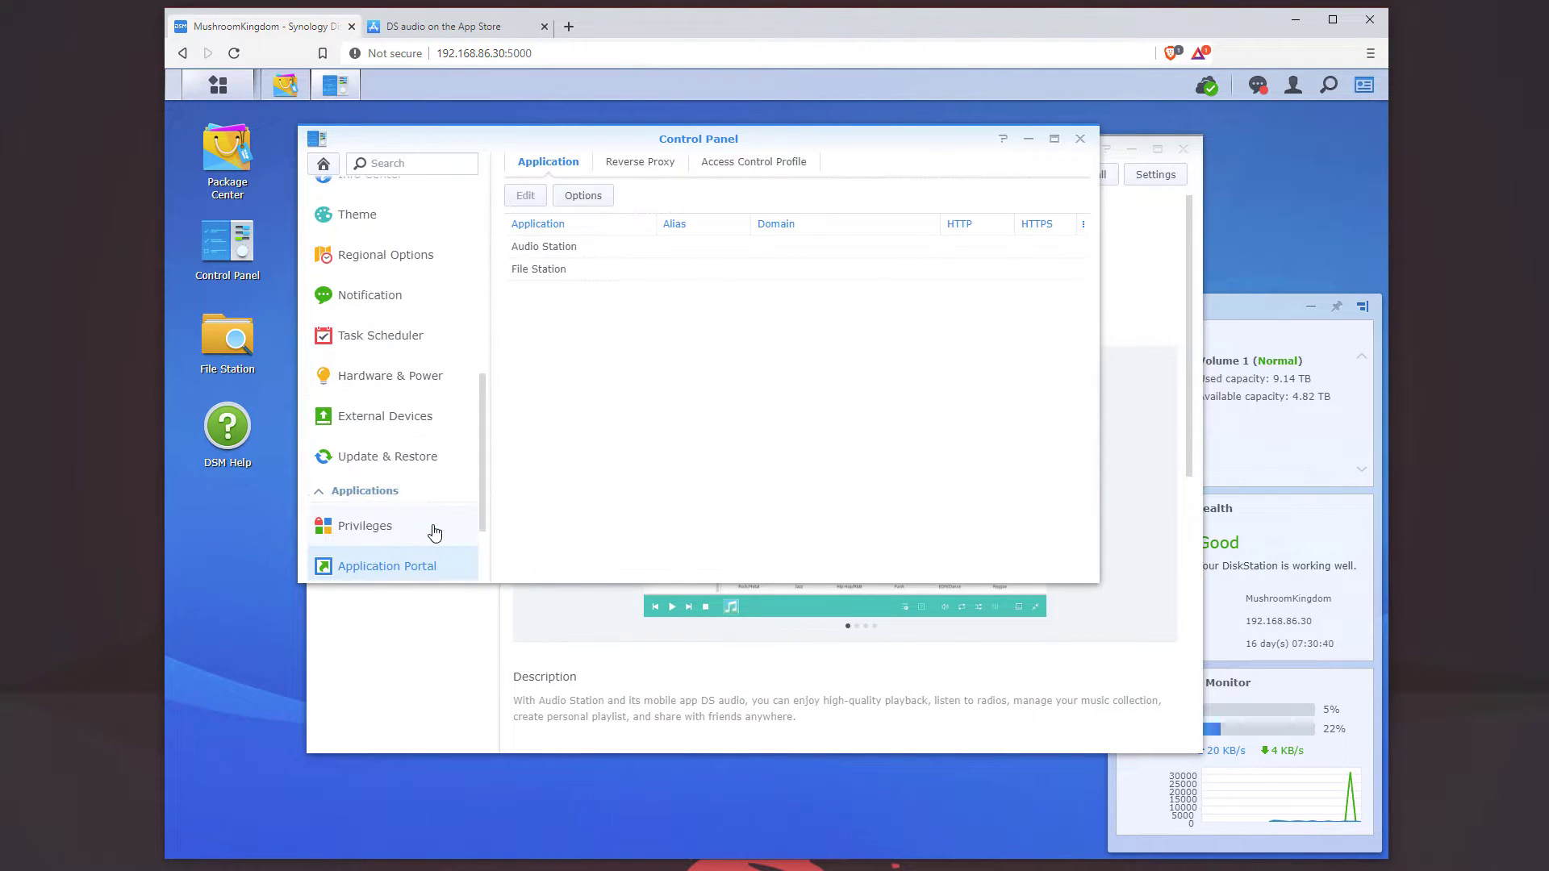
{"action": "left_click", "coordinate": [580, 252]}
{"action": "left_click", "coordinate": [526, 196]}
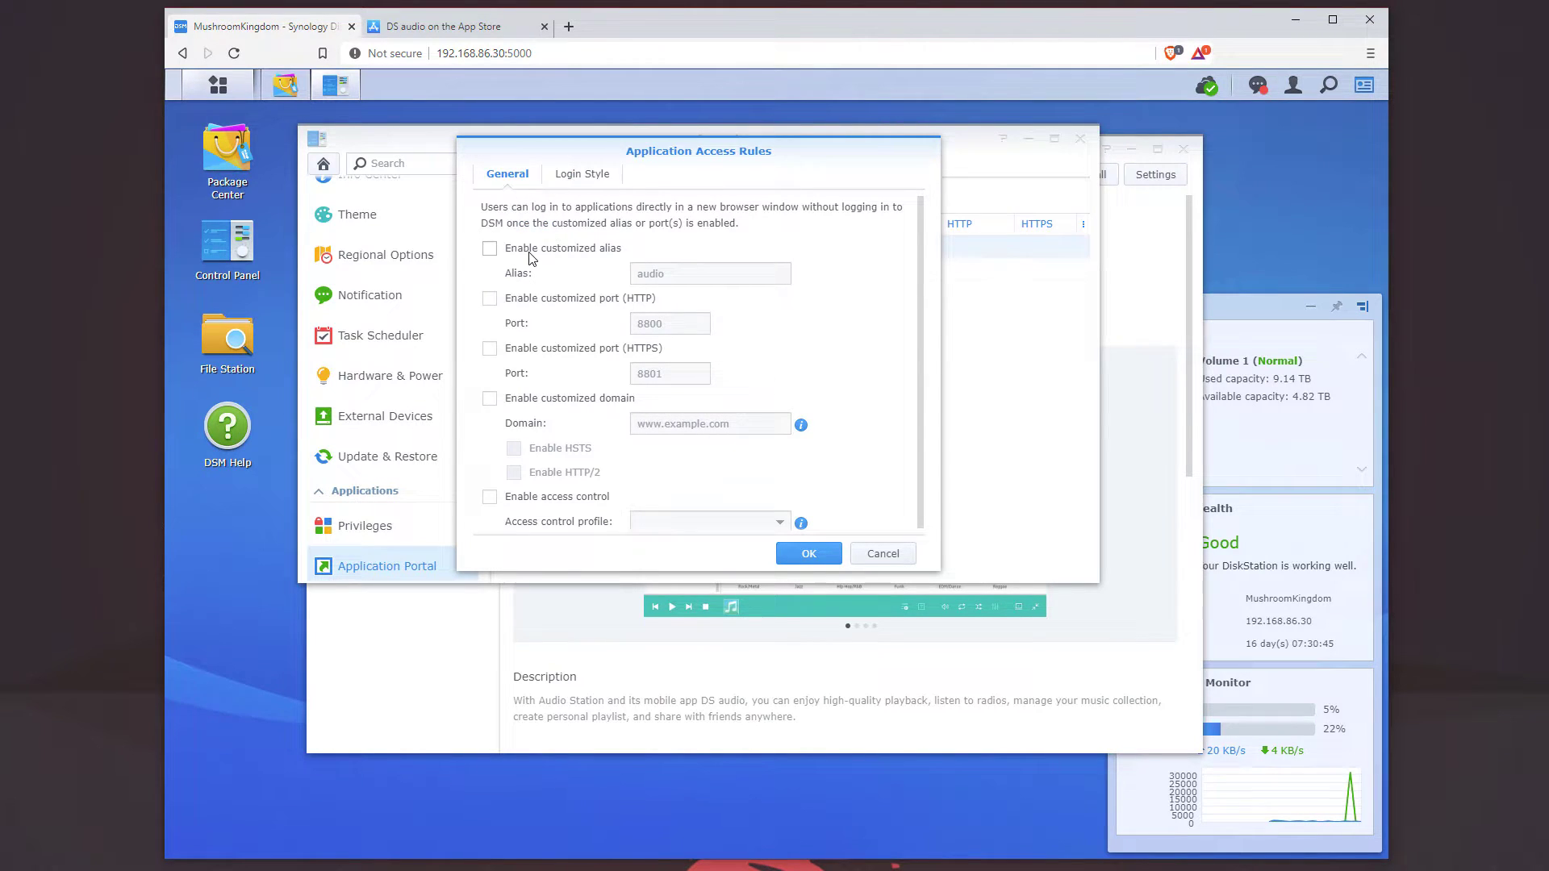
{"action": "left_click", "coordinate": [487, 250]}
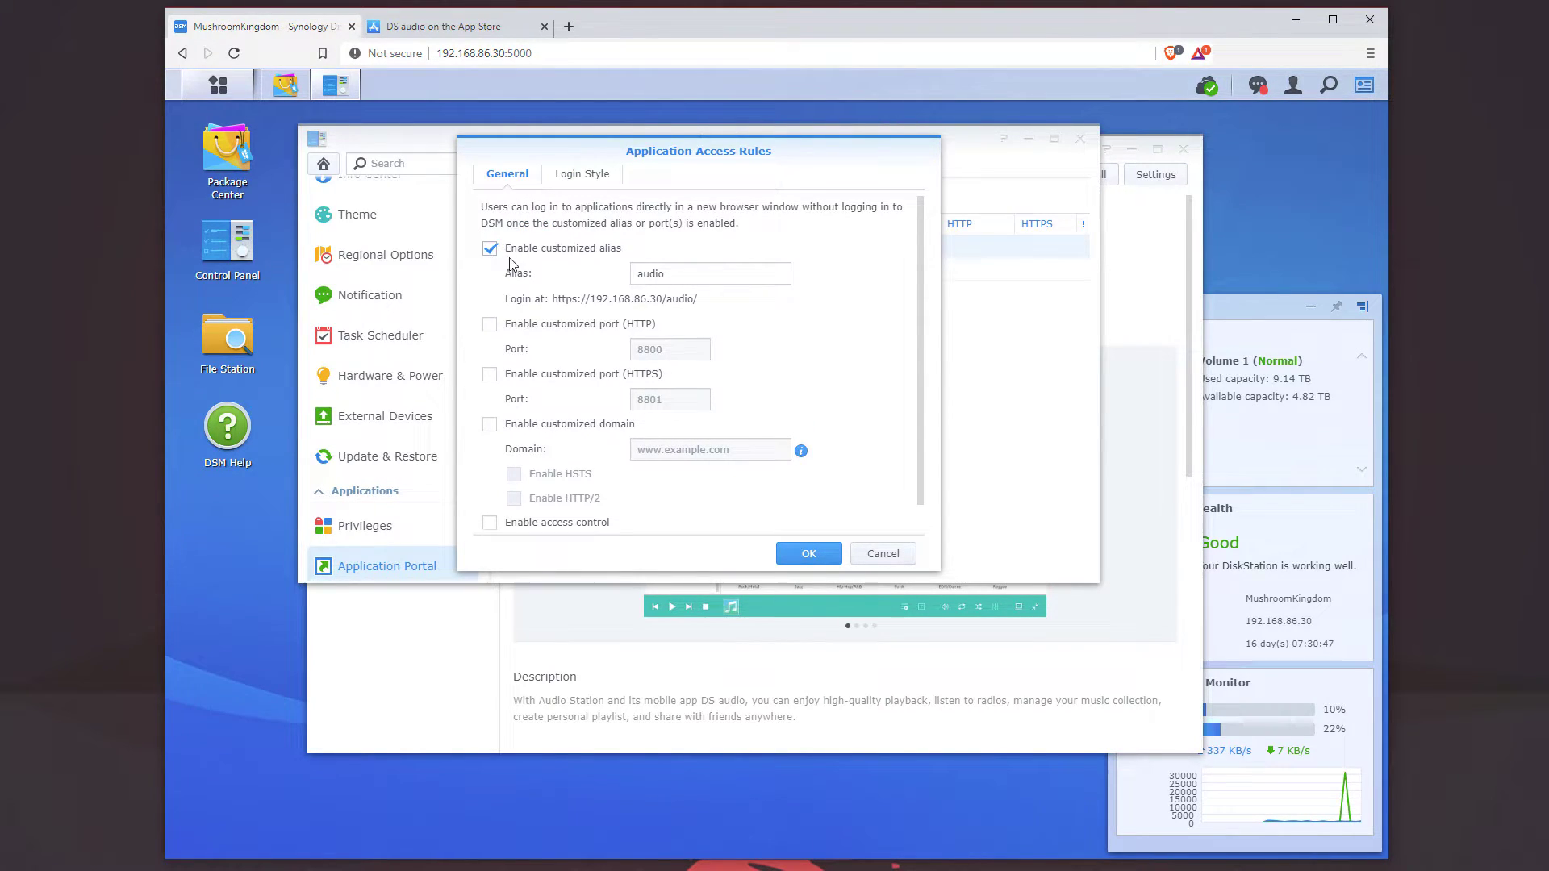
{"action": "left_click", "coordinate": [810, 554]}
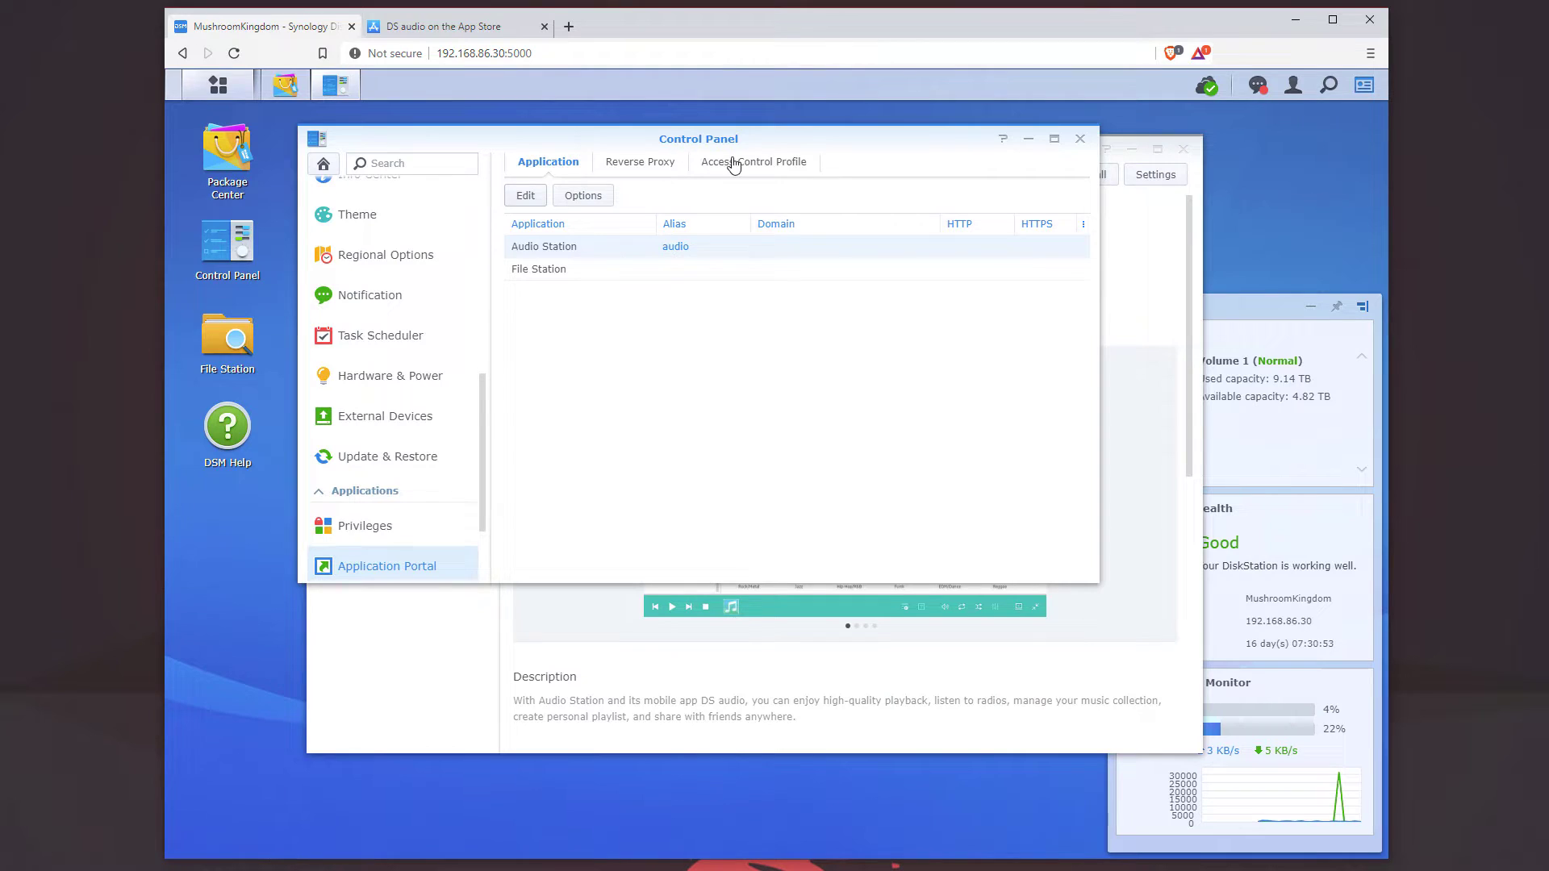
{"action": "left_click", "coordinate": [1080, 139]}
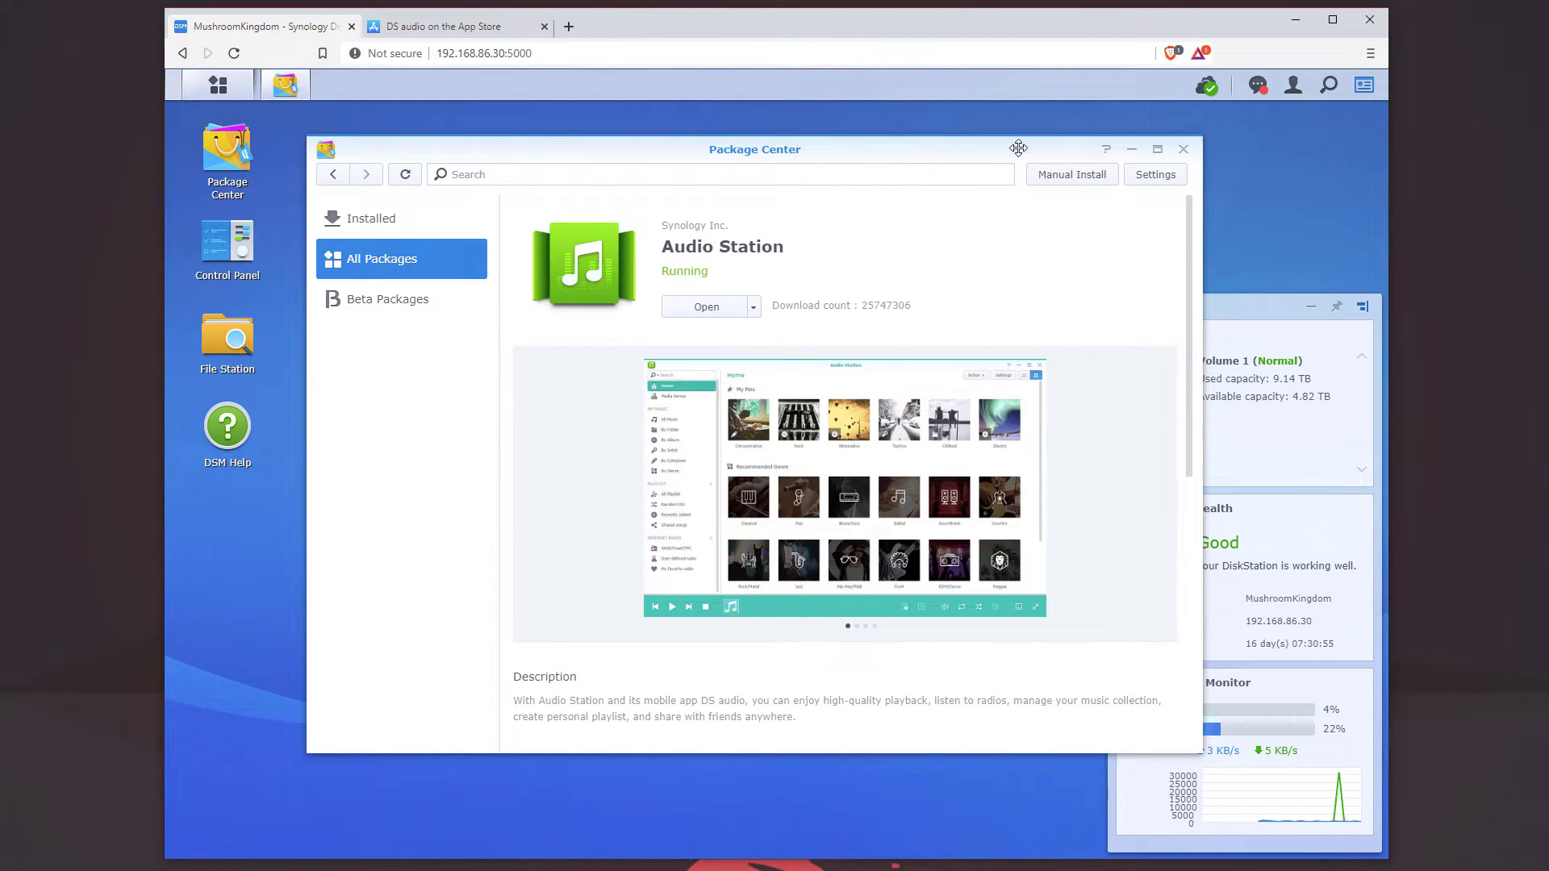
{"action": "left_click", "coordinate": [706, 307]}
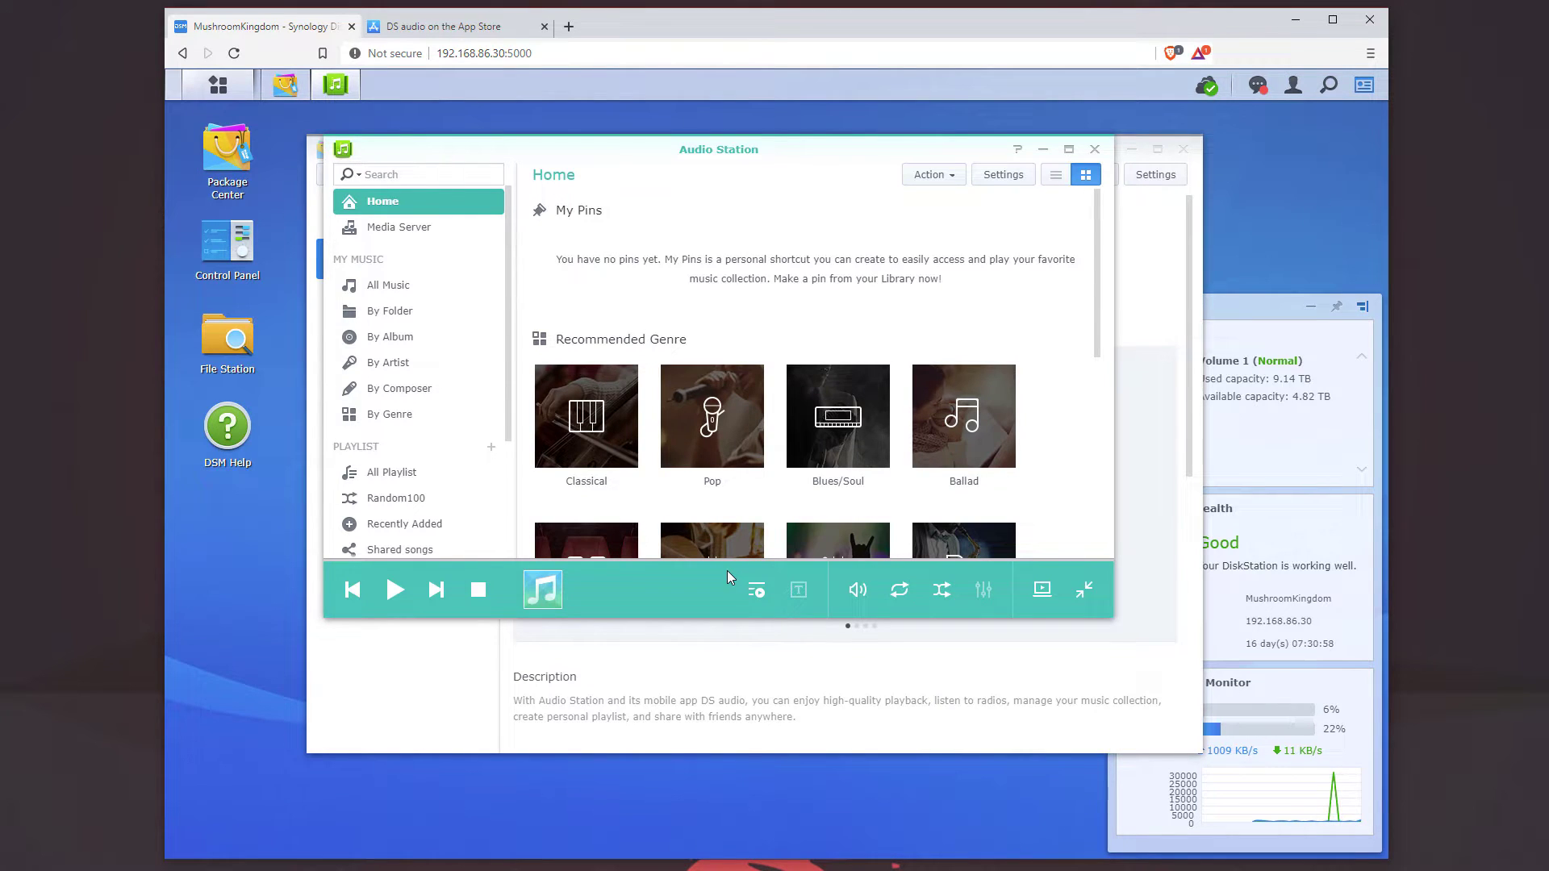
{"action": "left_click", "coordinate": [1068, 150]}
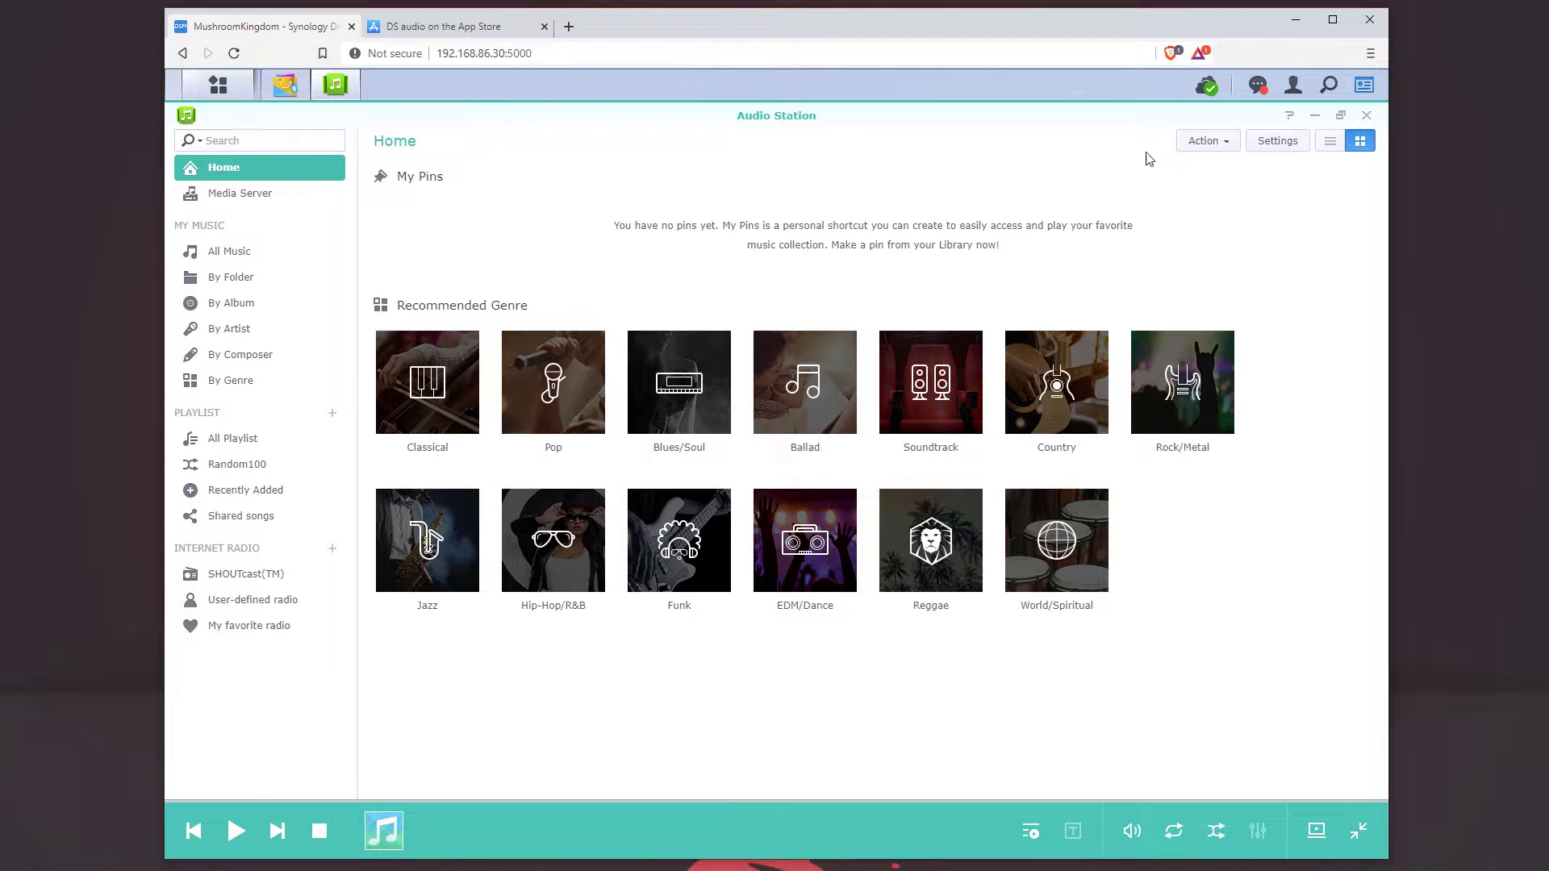
{"action": "left_click", "coordinate": [1275, 141]}
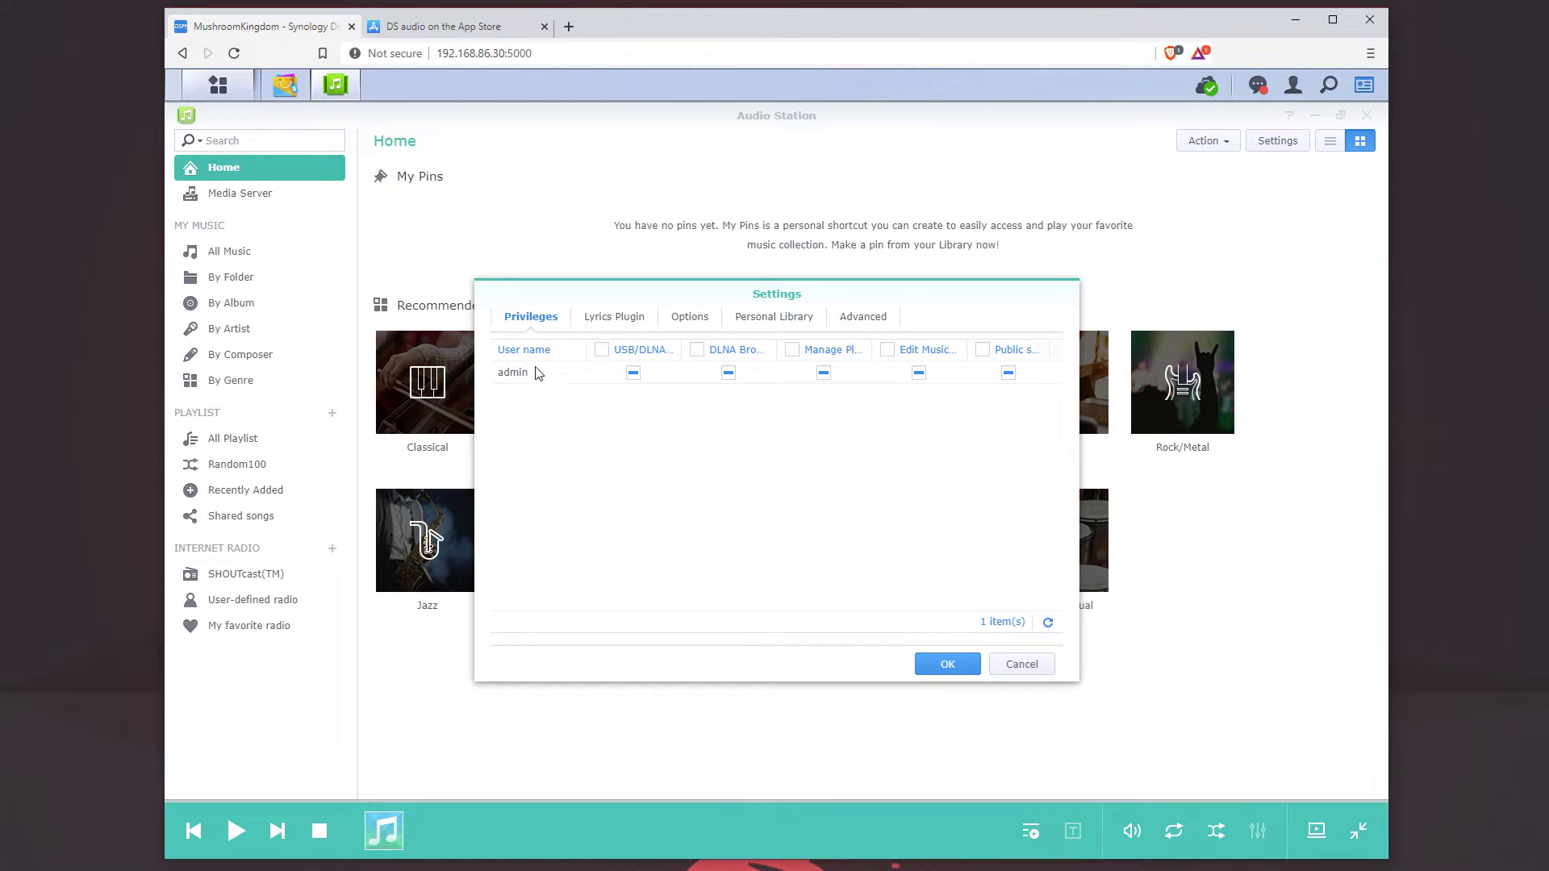
{"action": "left_click", "coordinate": [865, 324]}
{"action": "scroll", "coordinate": [613, 445], "scroll_direction": "down", "scroll_amount": 2}
{"action": "scroll", "coordinate": [615, 452], "scroll_direction": "up", "scroll_amount": 3}
{"action": "scroll", "coordinate": [702, 536], "scroll_direction": "down", "scroll_amount": 3}
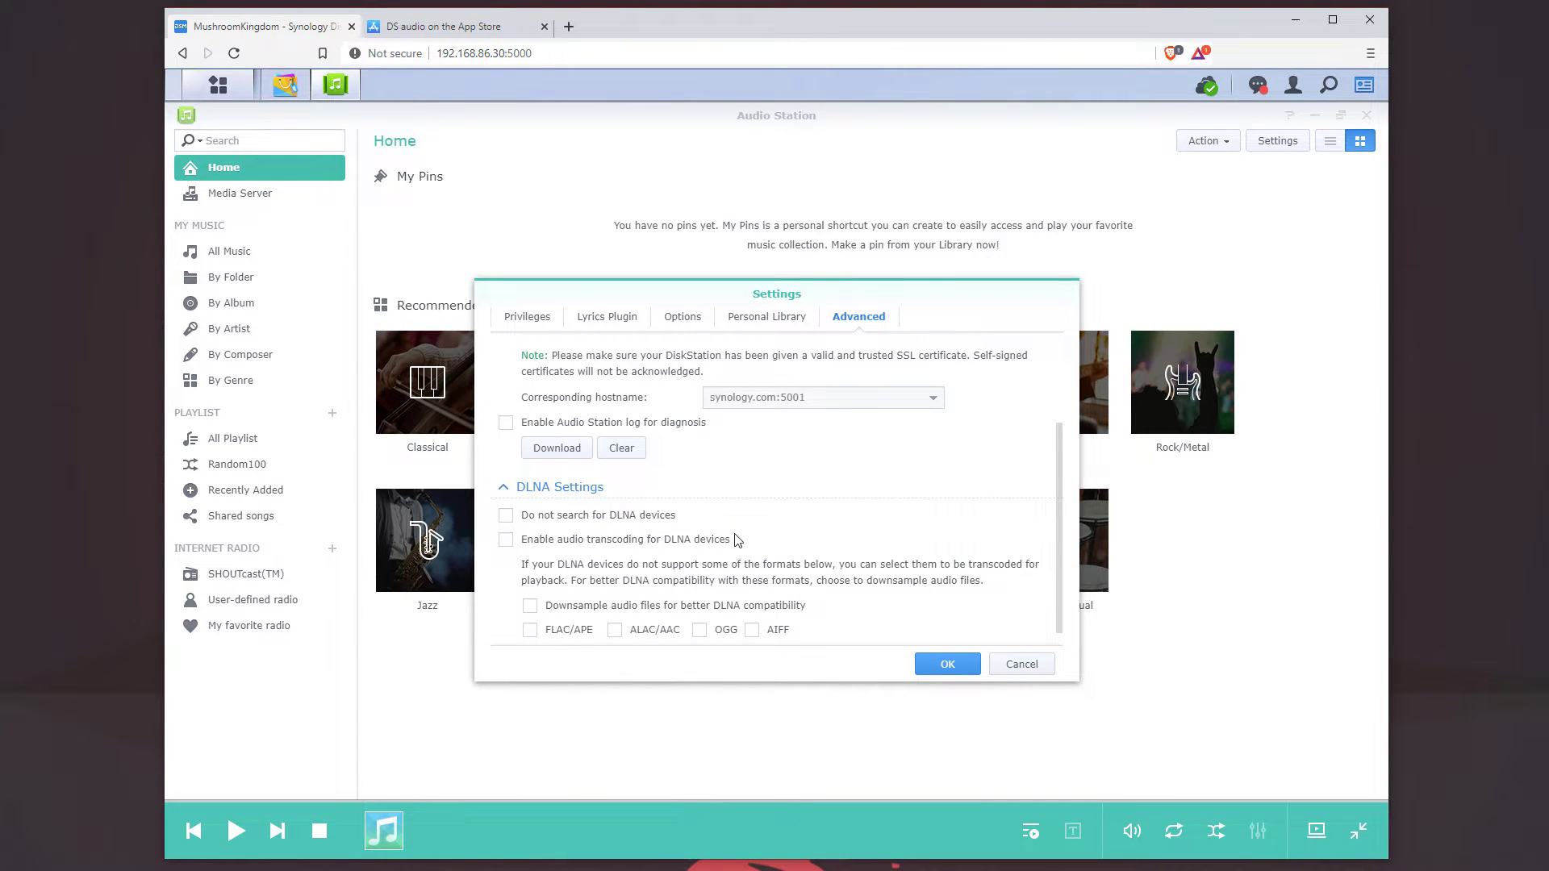
{"action": "left_click", "coordinate": [1035, 663]}
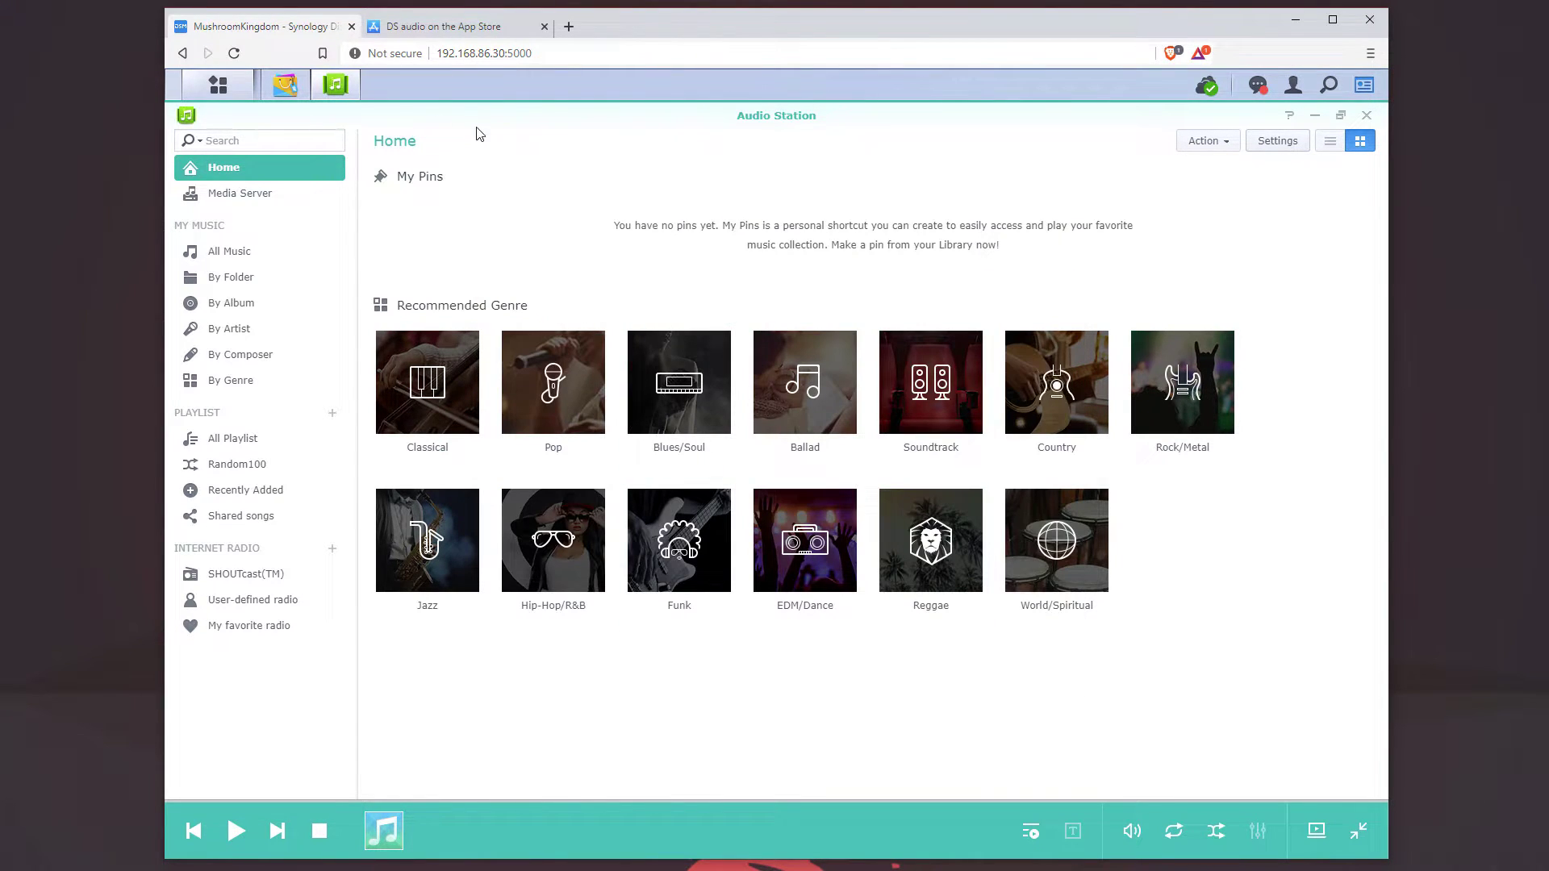
{"action": "left_click", "coordinate": [235, 252]}
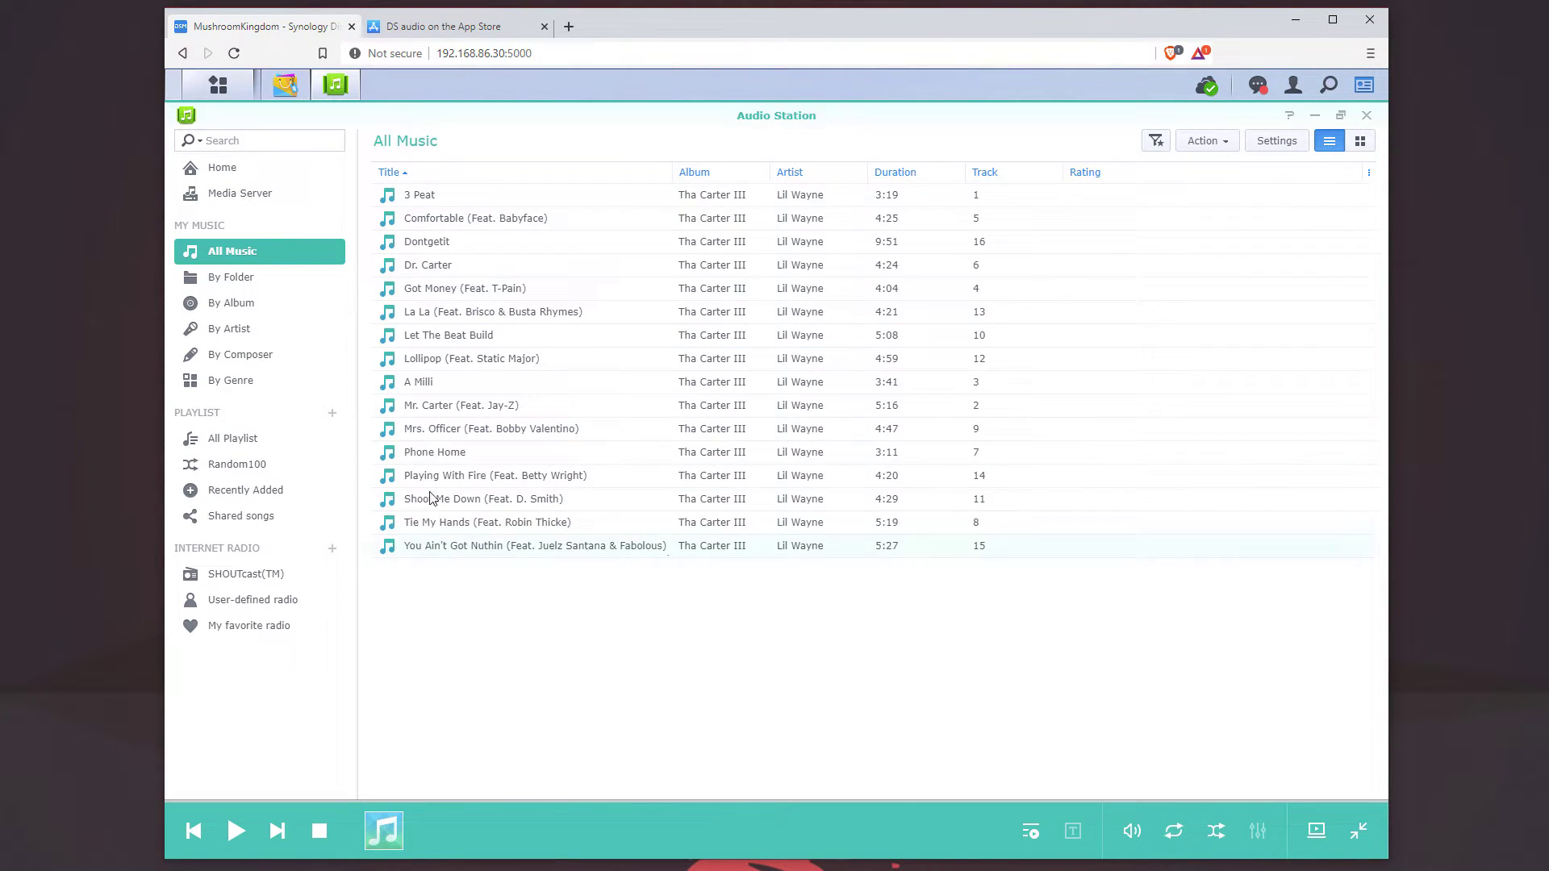
{"action": "left_click", "coordinate": [234, 302]}
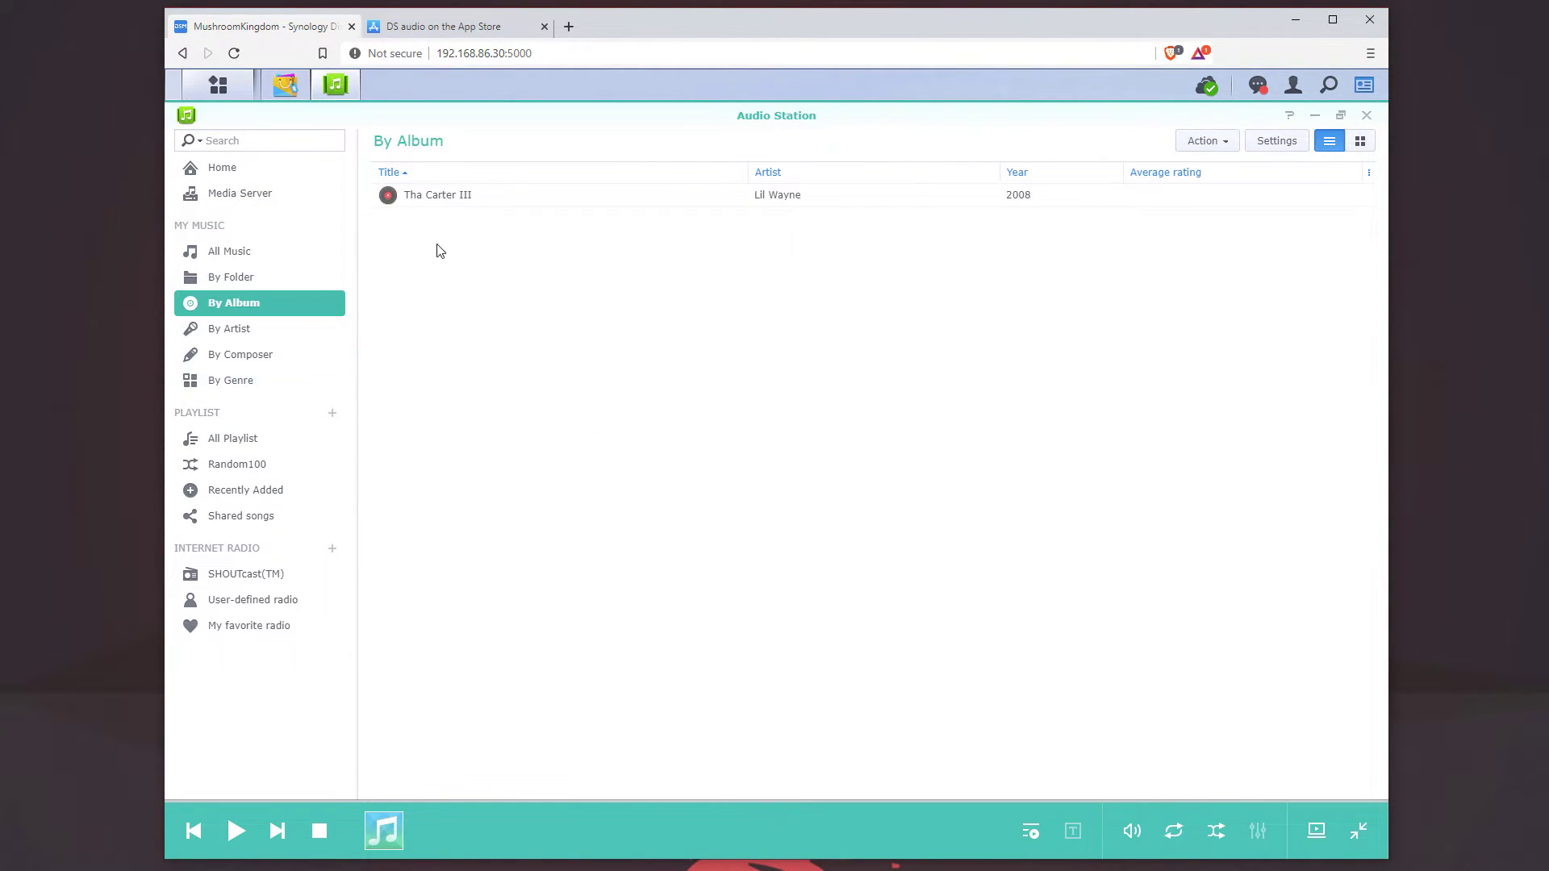
{"action": "double_click", "coordinate": [482, 196]}
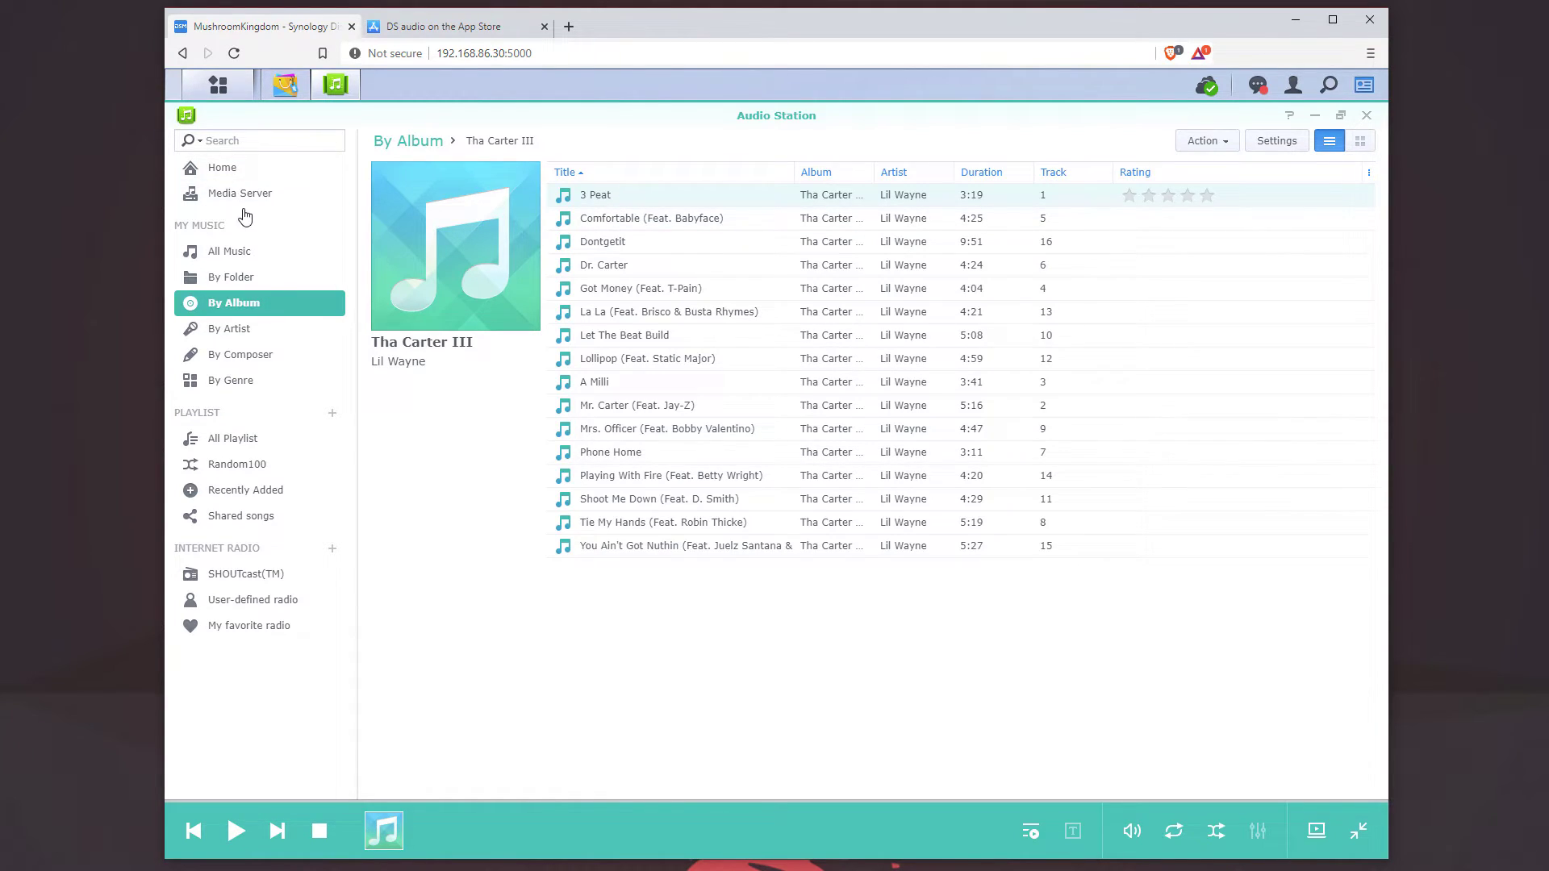
{"action": "left_click", "coordinate": [242, 170]}
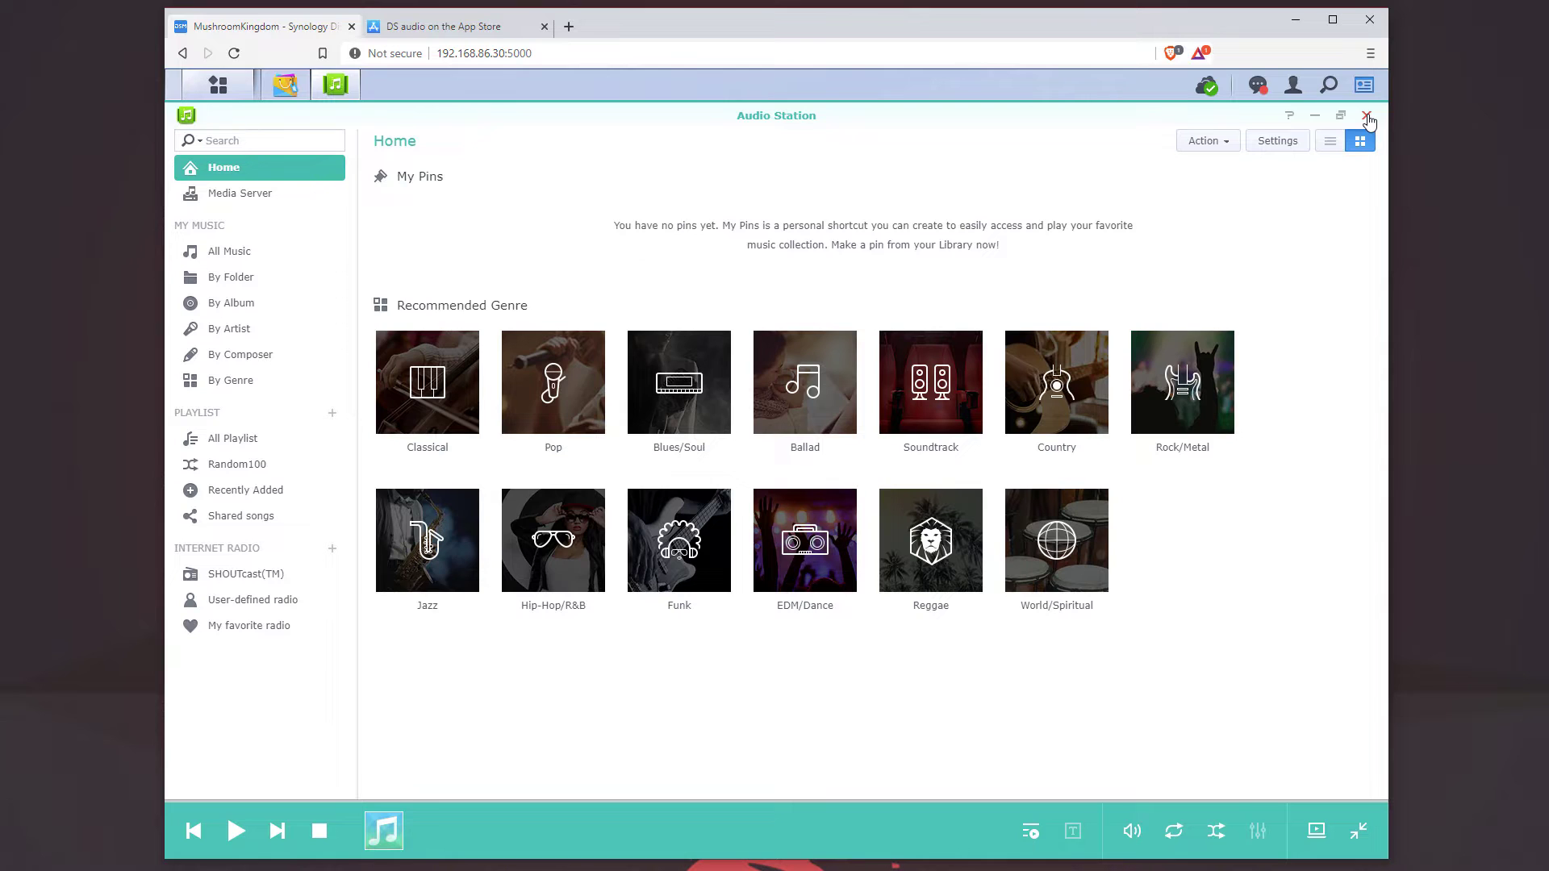
Step: Close the Audio Station window and load 192.168.86.30/audio/ in a new browser tab
{"action": "left_click", "coordinate": [1367, 116]}
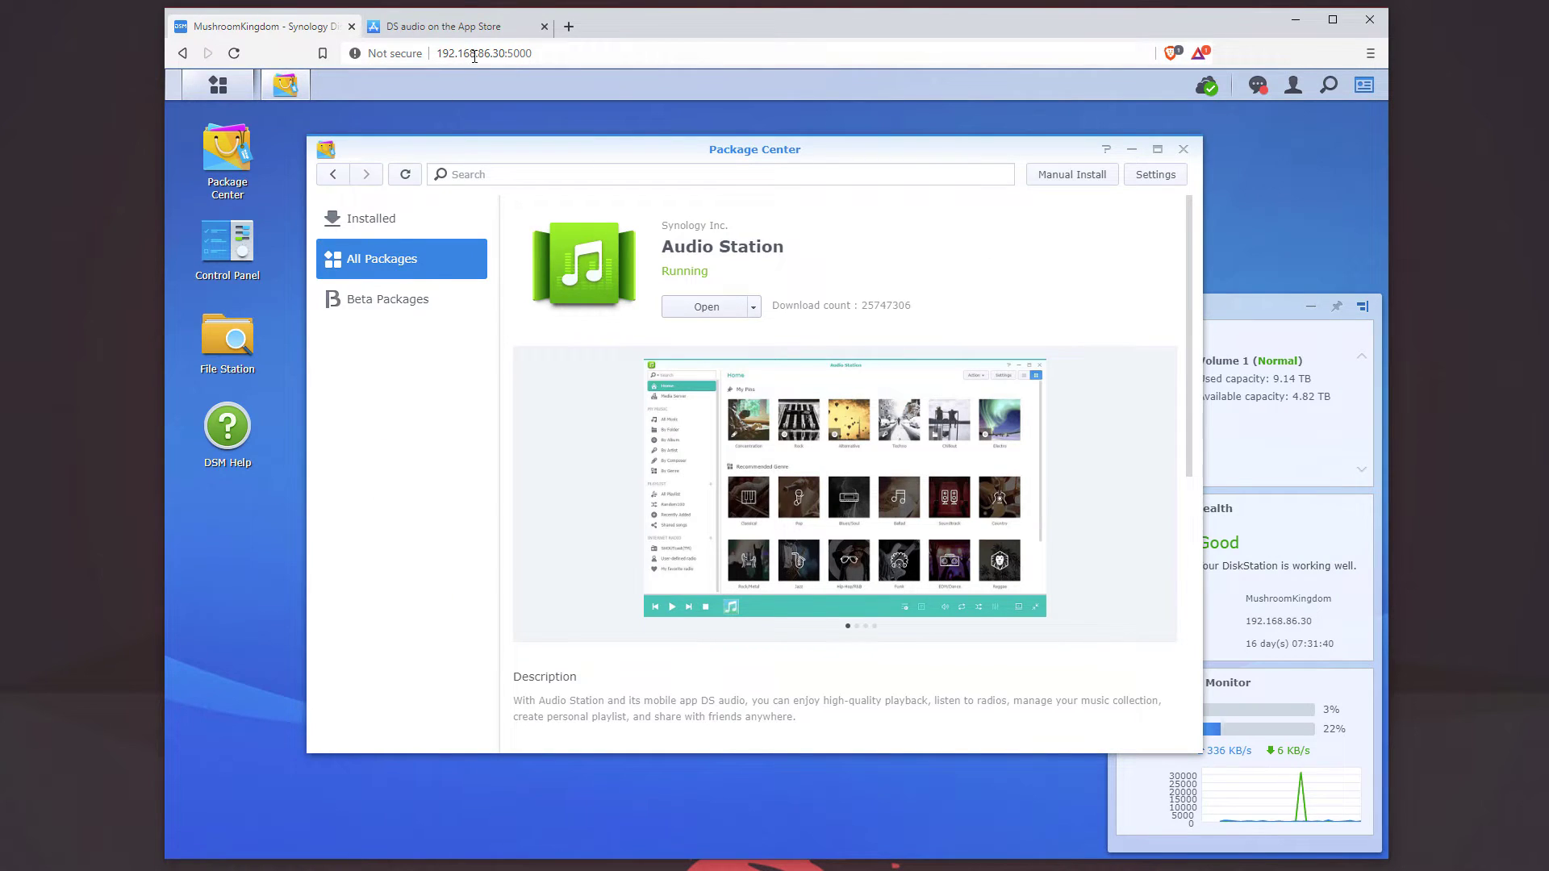
{"action": "left_click", "coordinate": [570, 27]}
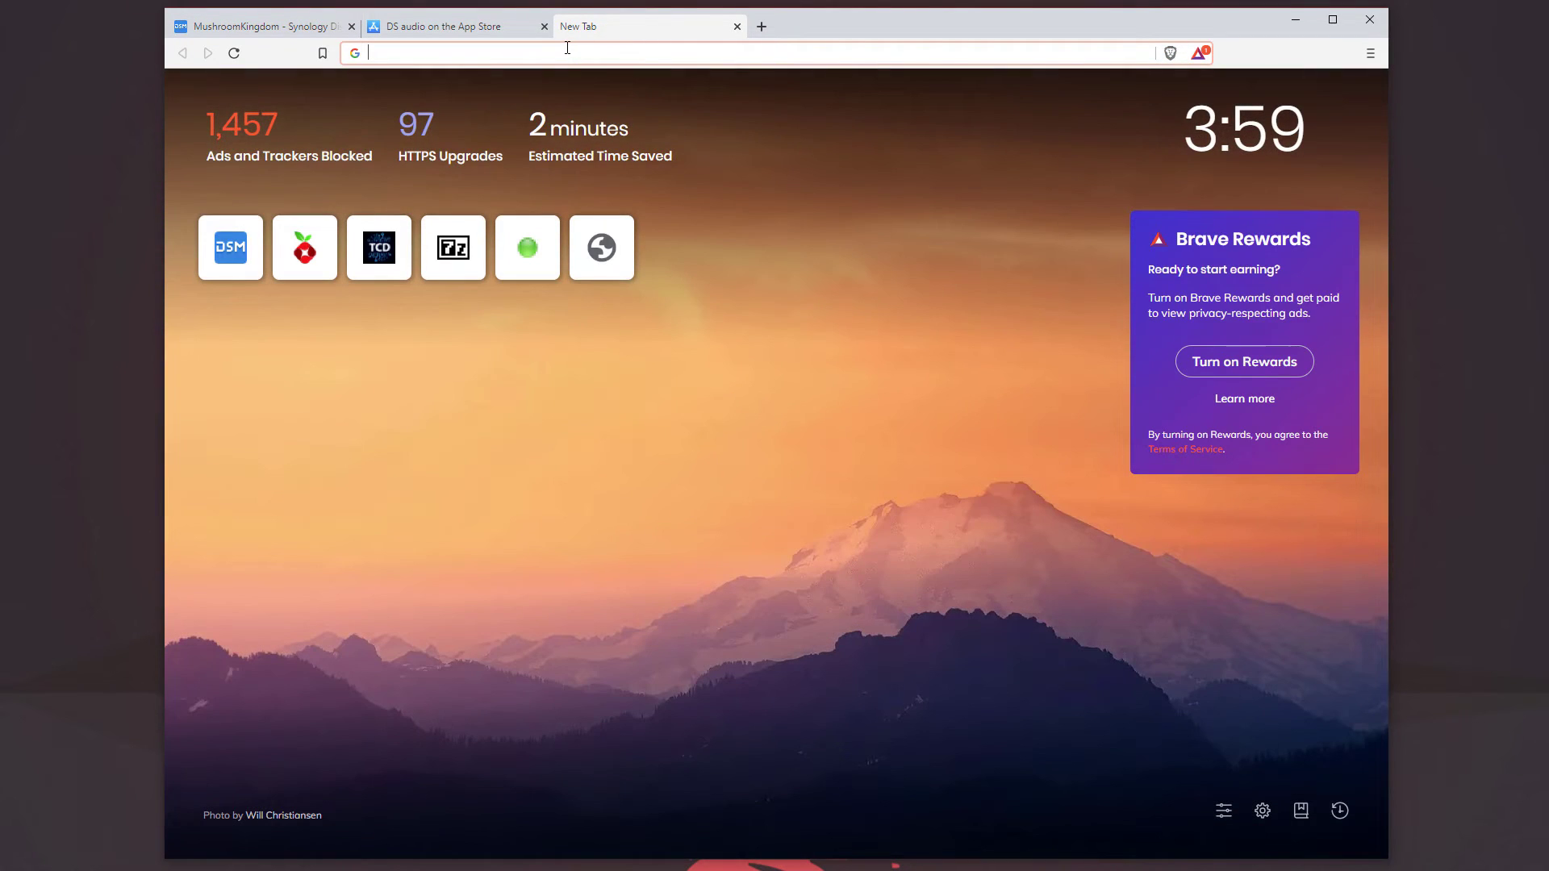
{"action": "type", "text": "192.168"}
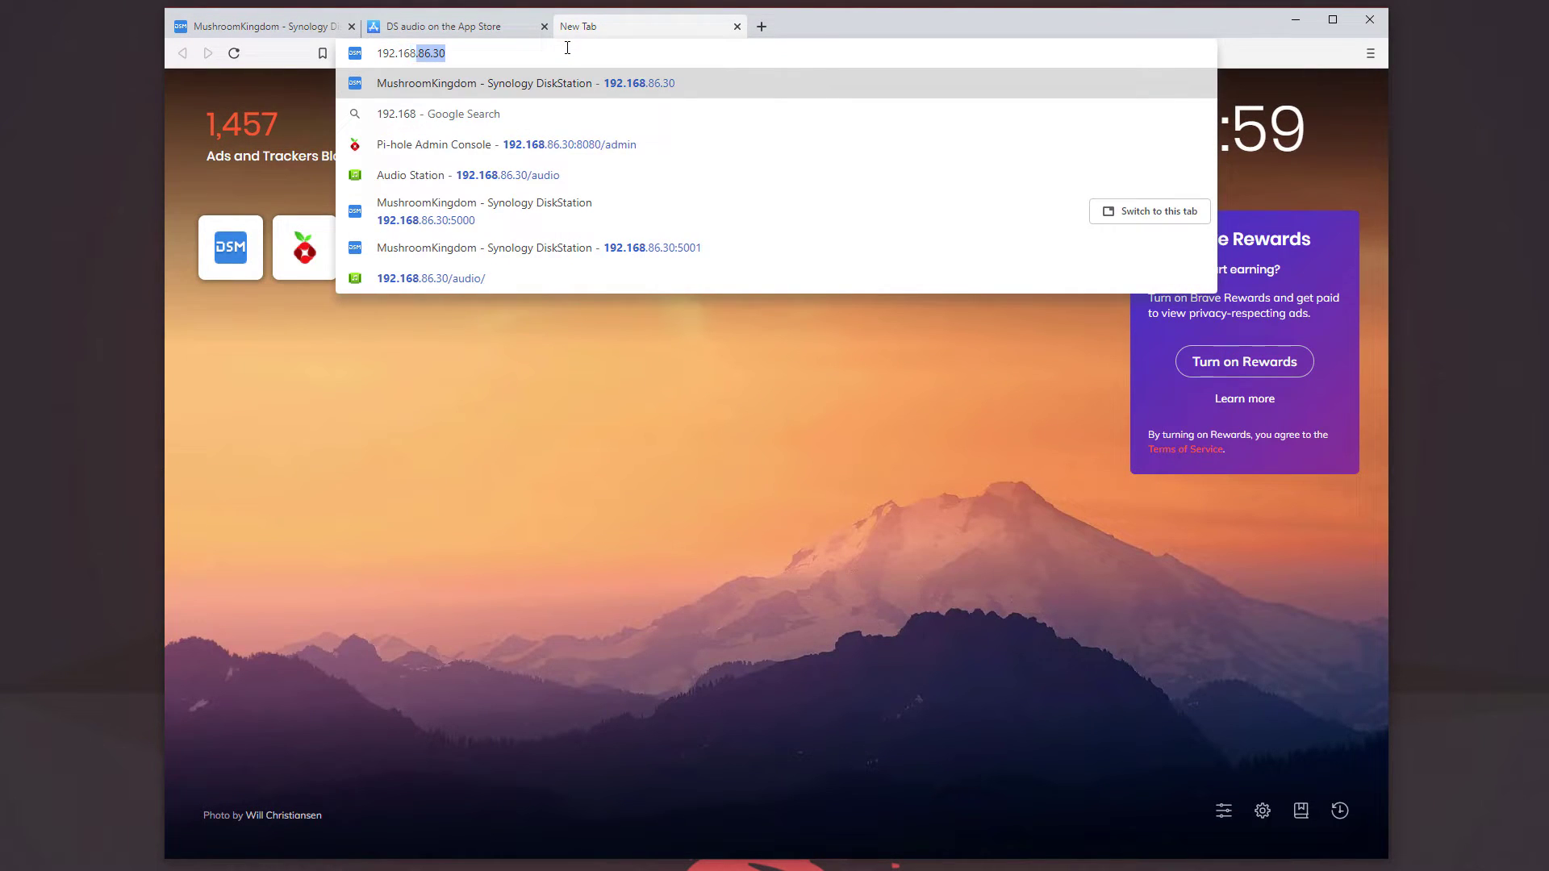
{"action": "type", "text": ".86.30"}
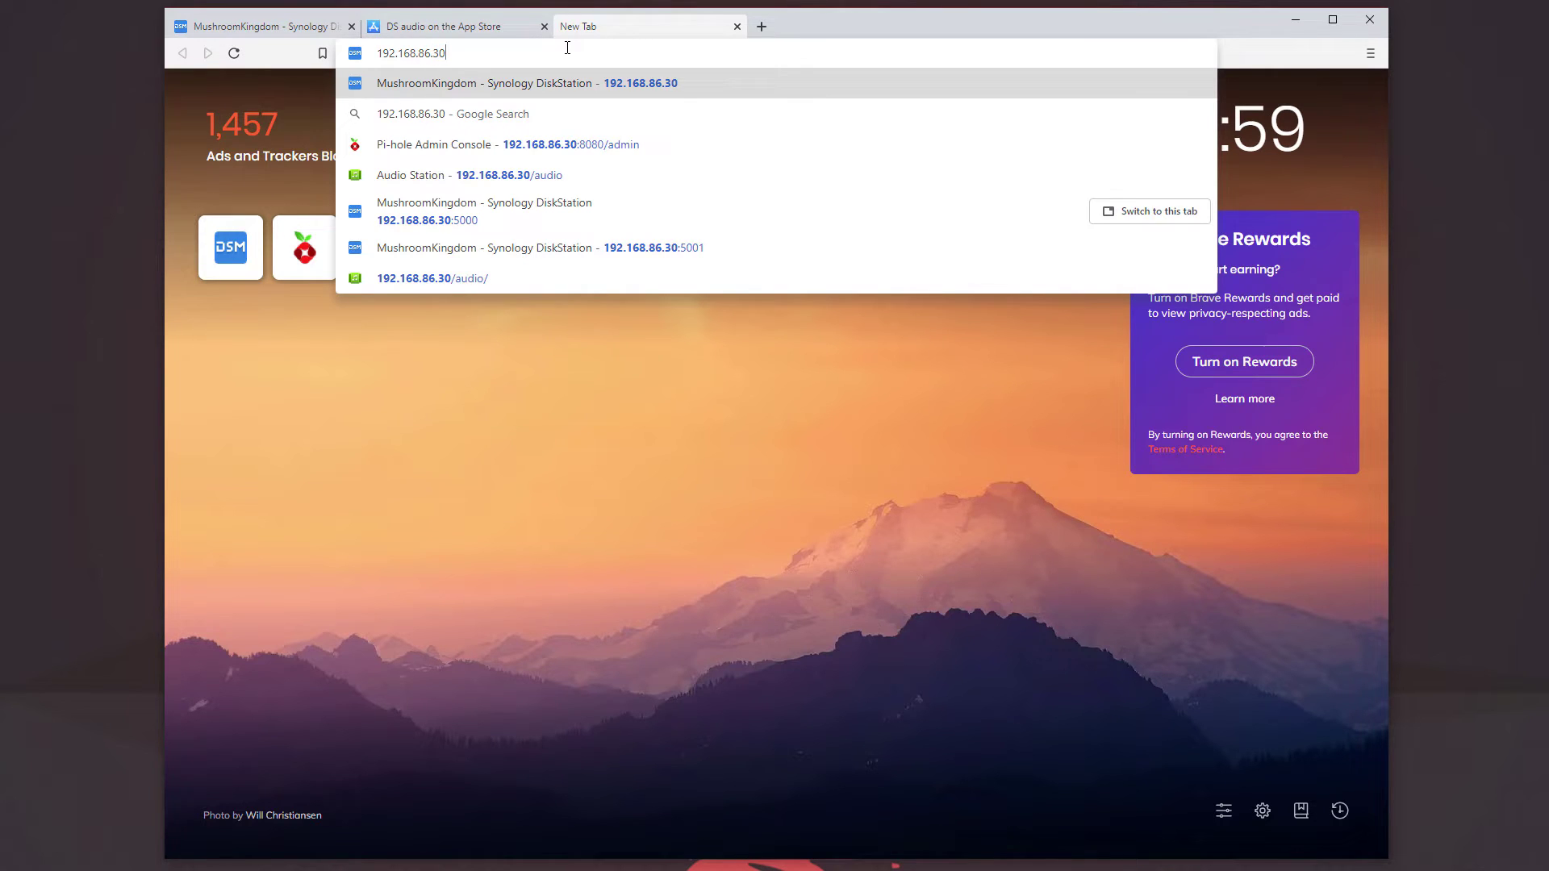
{"action": "type", "text": "/audio/"}
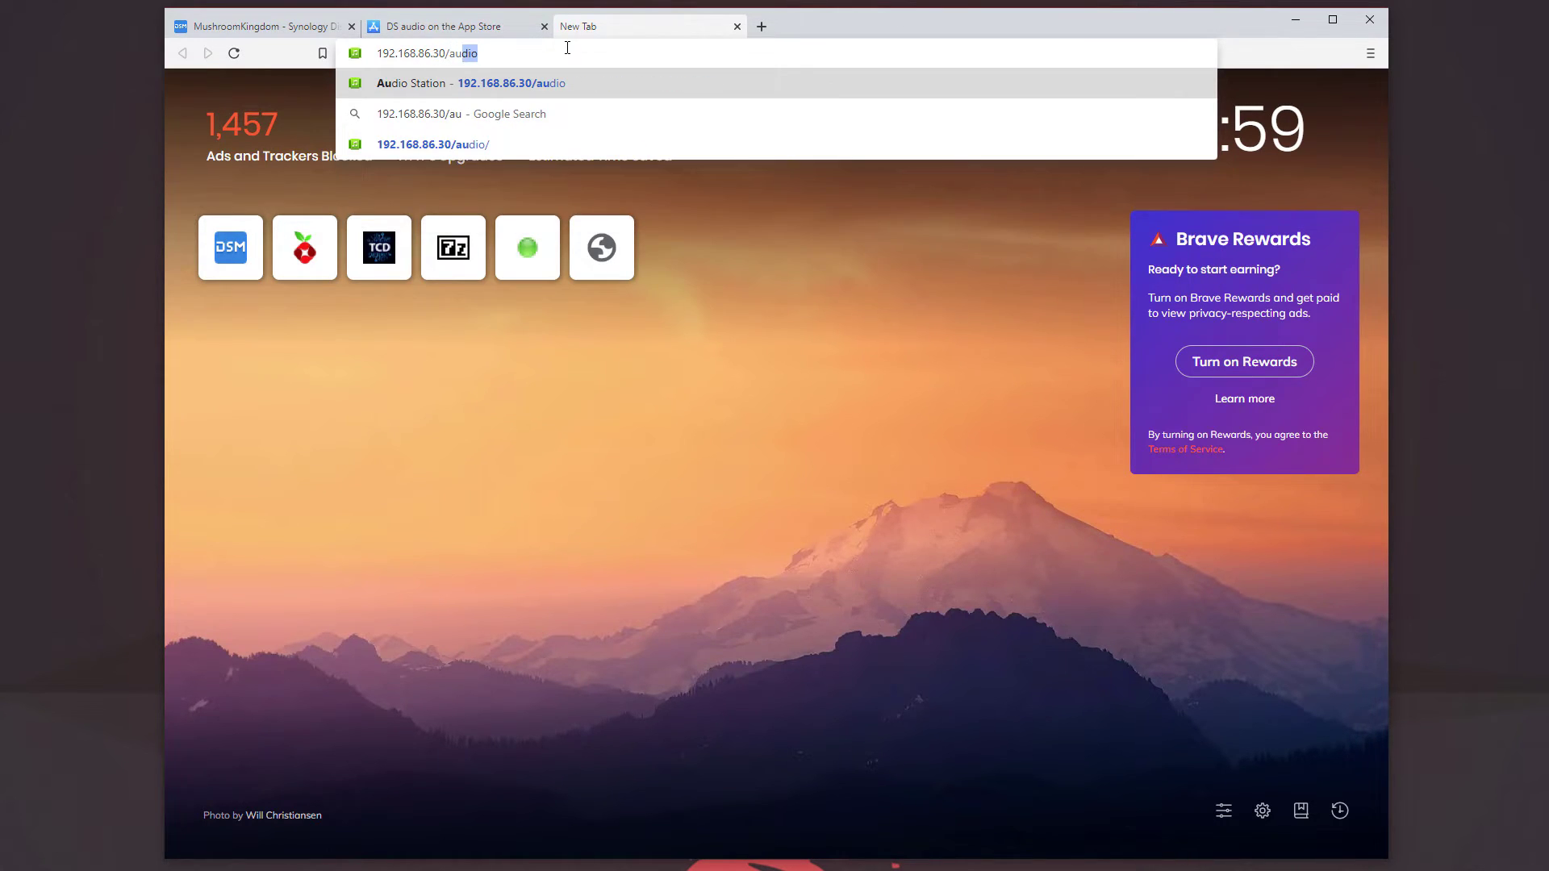
{"action": "key", "text": "Return"}
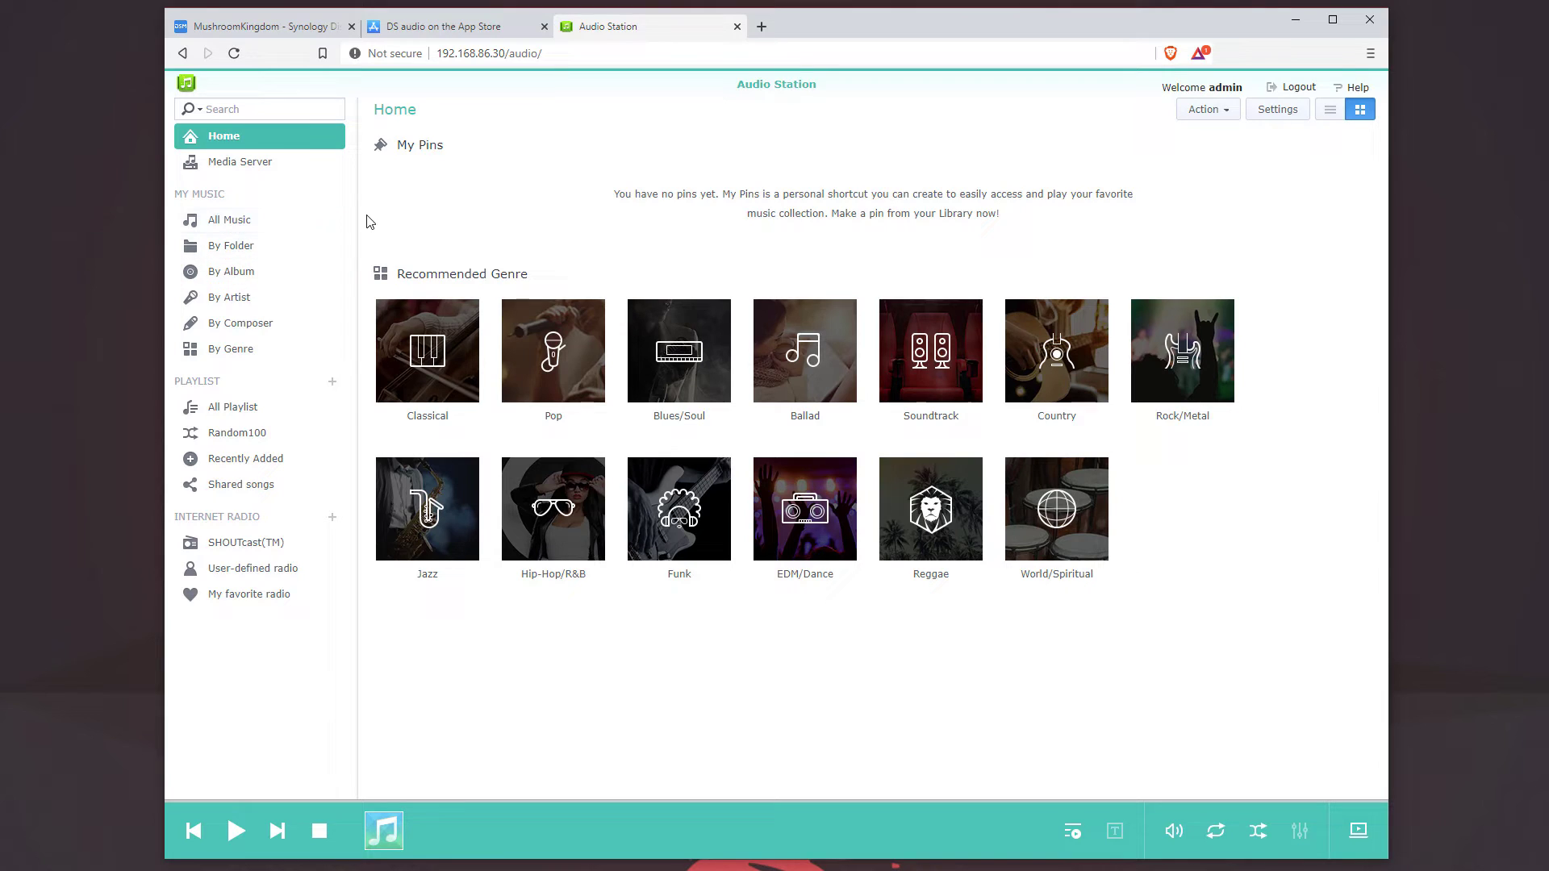
Step: Show All Music in Audio Station, then switch to the 'DS audio on the App Store' tab
{"action": "left_click", "coordinate": [248, 221]}
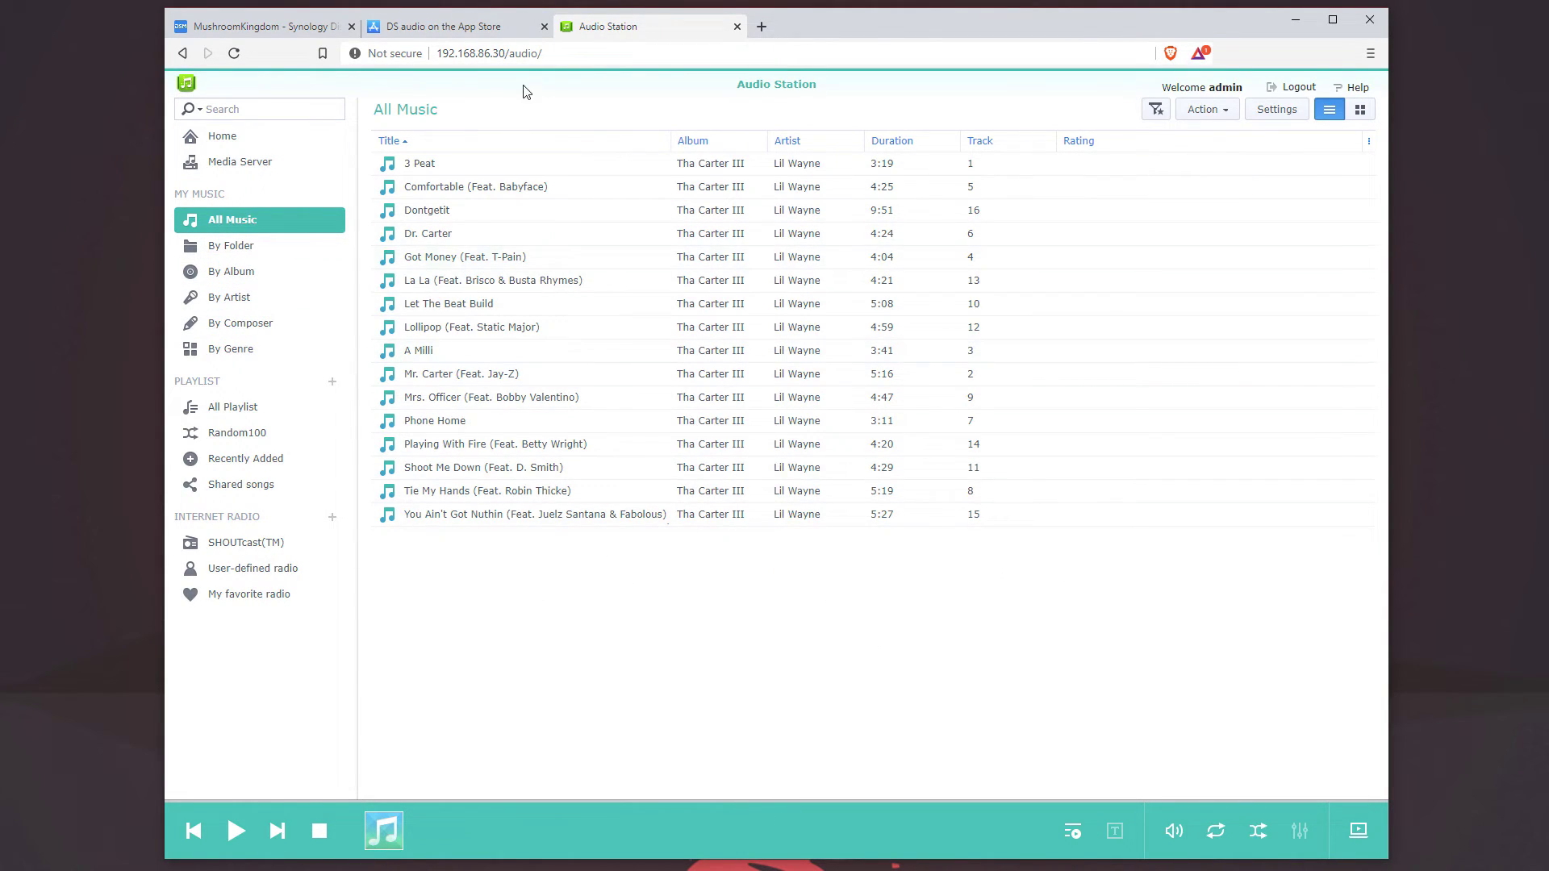
{"action": "left_click", "coordinate": [495, 29]}
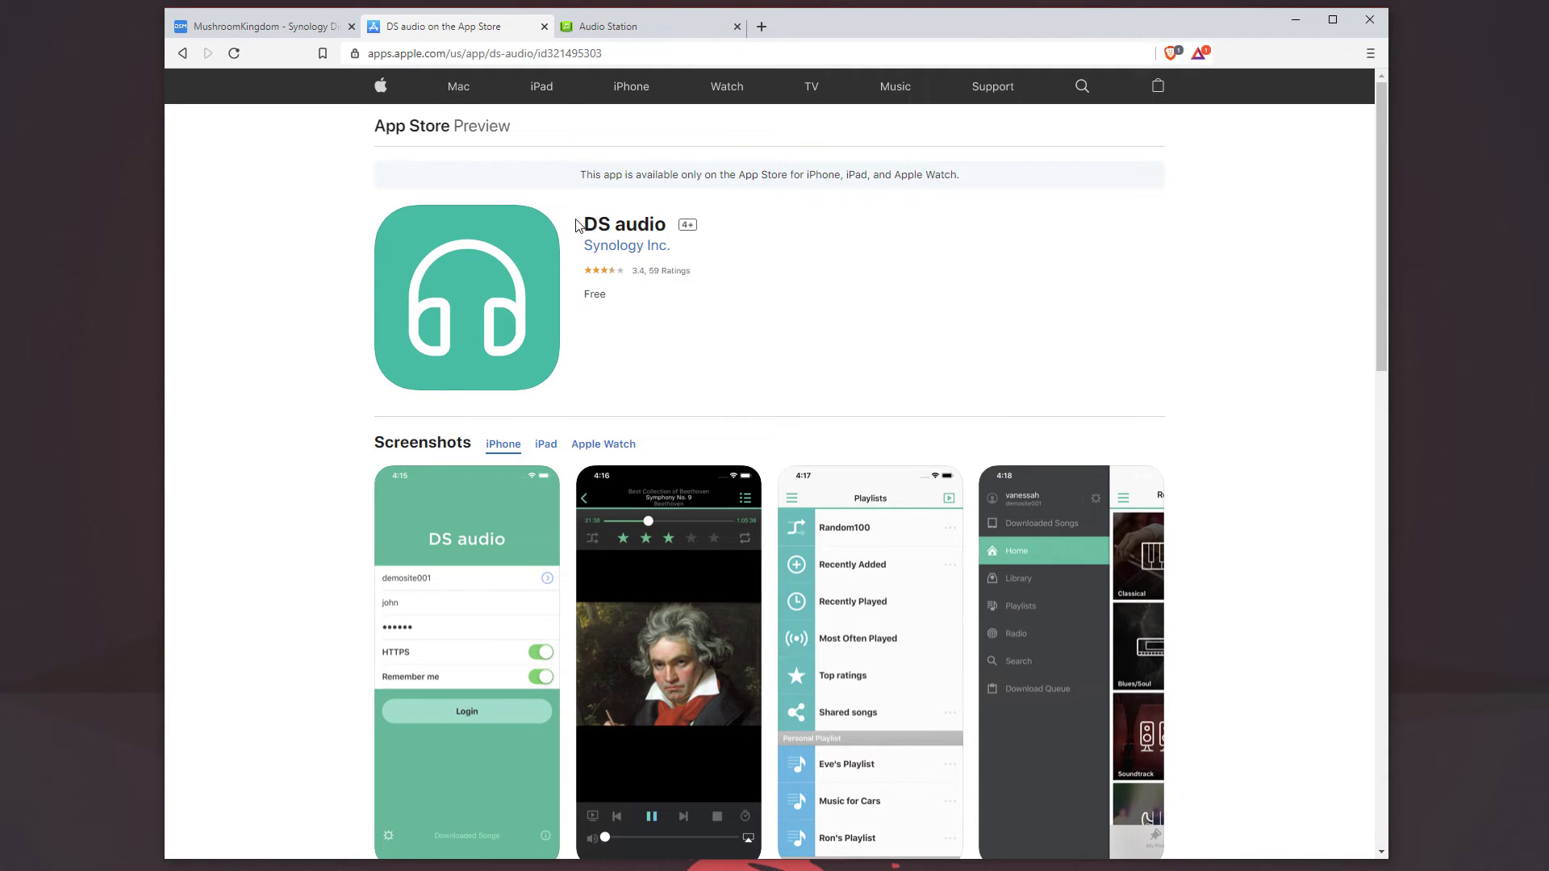
{"action": "left_click_drag", "start_coordinate": [584, 224], "coordinate": [668, 225]}
{"action": "left_click", "coordinate": [767, 385]}
{"action": "scroll", "coordinate": [751, 384], "scroll_direction": "down", "scroll_amount": 3}
{"action": "scroll", "coordinate": [746, 376], "scroll_direction": "up", "scroll_amount": 3}
{"action": "scroll", "coordinate": [355, 427], "scroll_direction": "down", "scroll_amount": 10}
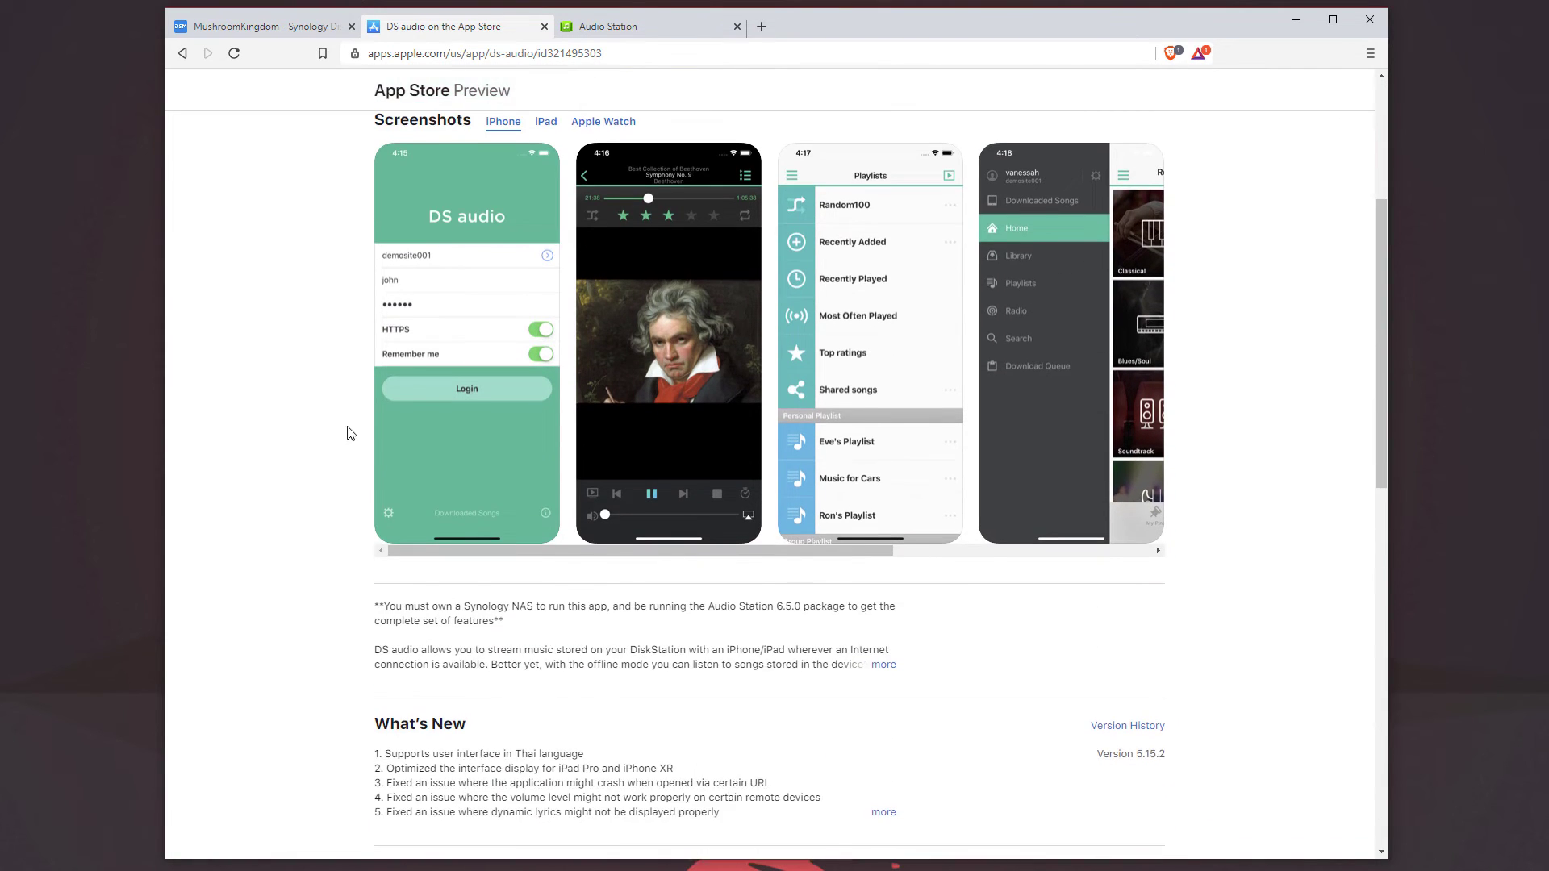
{"action": "scroll", "coordinate": [345, 423], "scroll_direction": "up", "scroll_amount": 10}
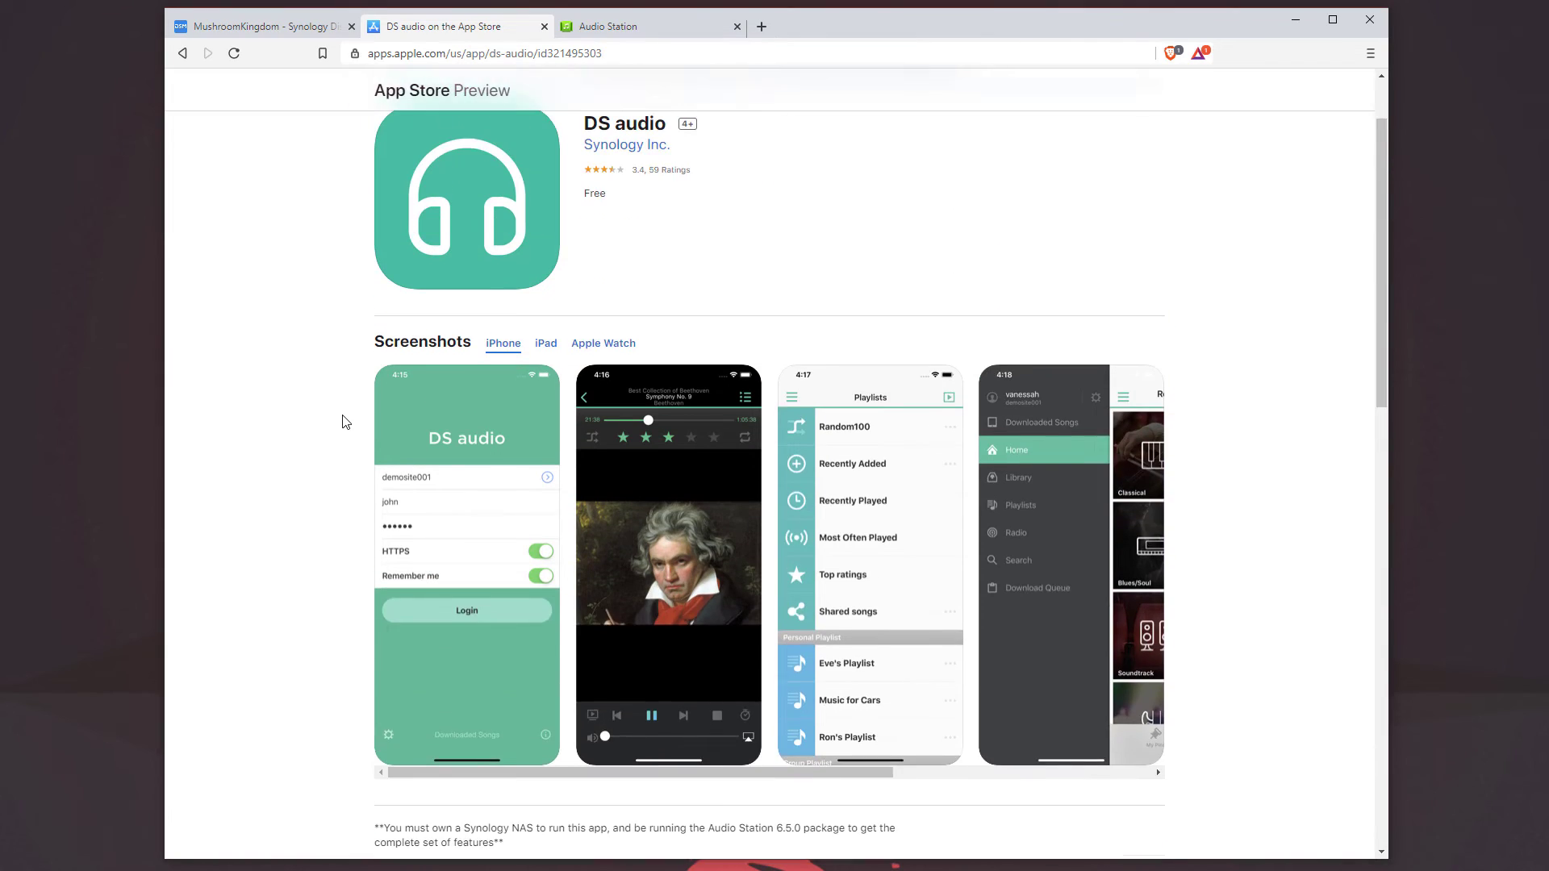
{"action": "scroll", "coordinate": [270, 519], "scroll_direction": "down", "scroll_amount": 2}
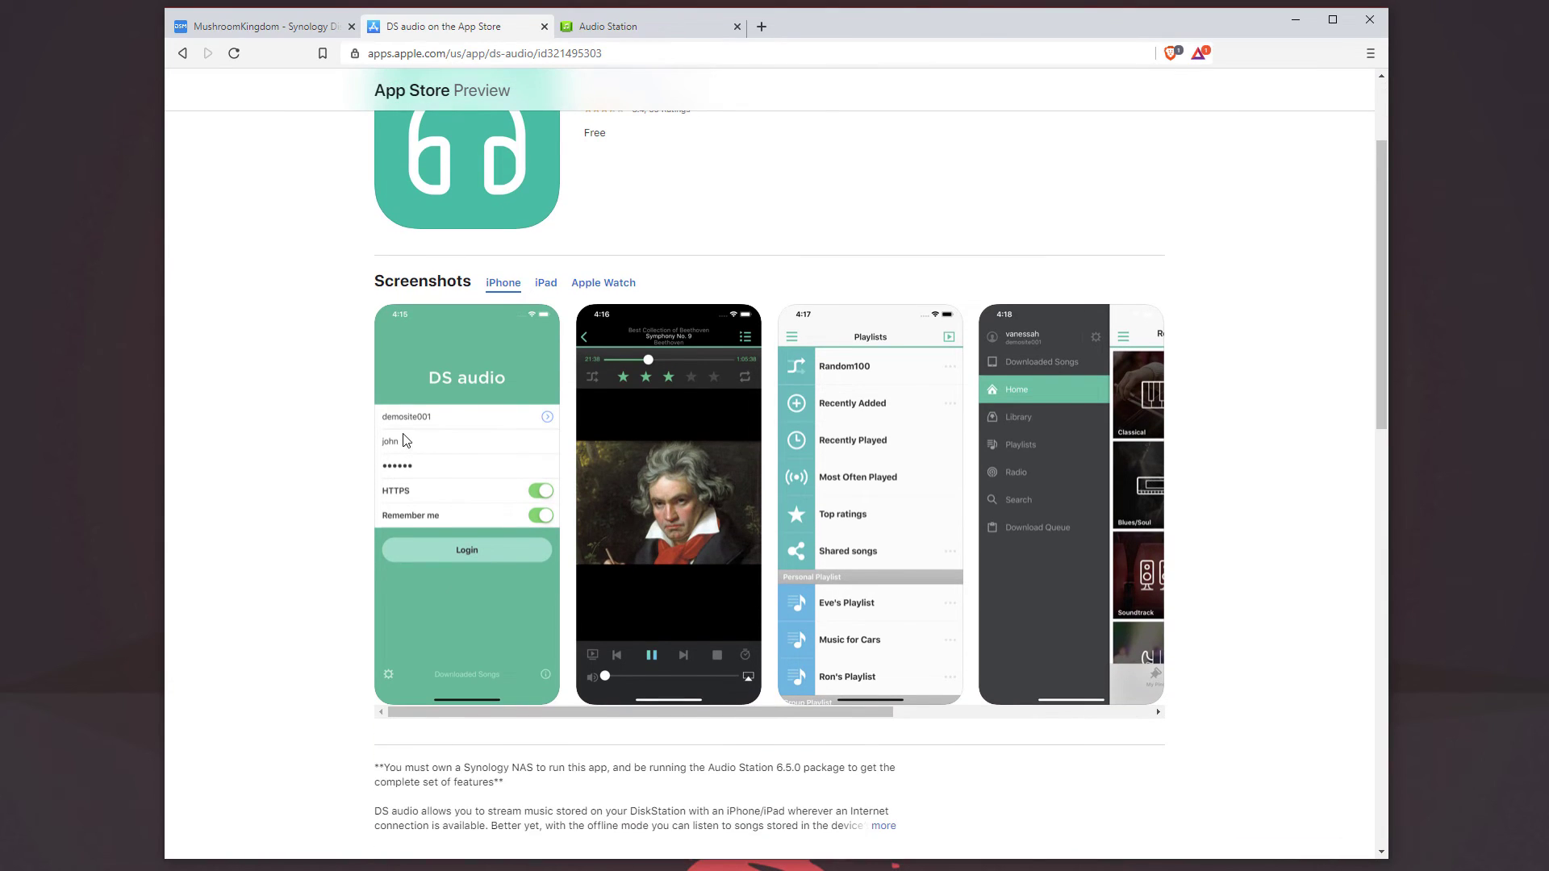